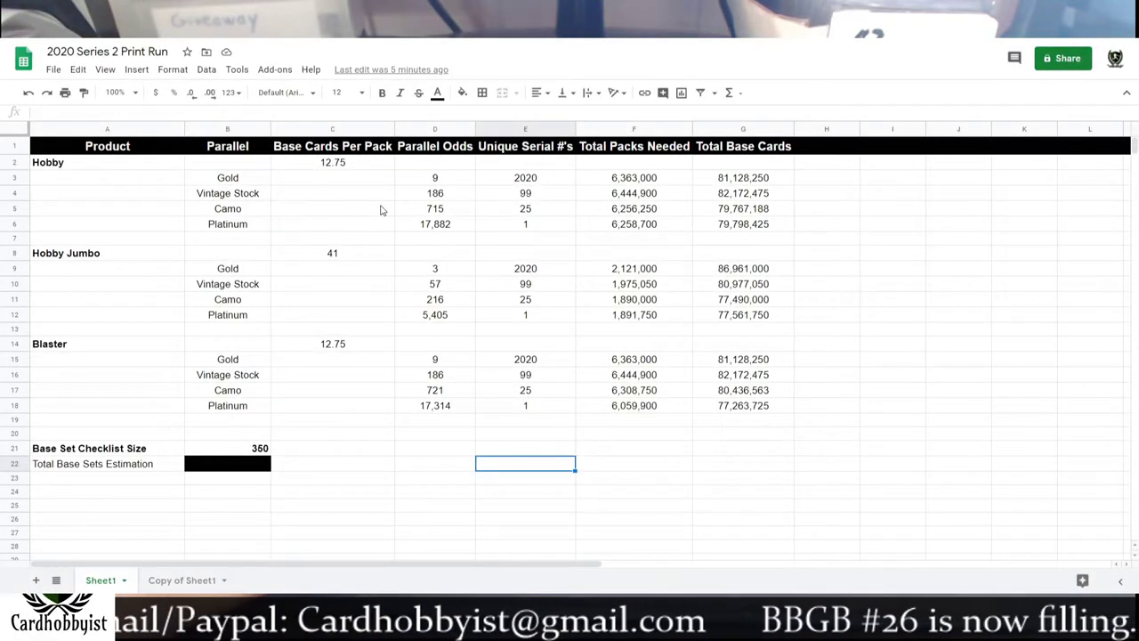
- Examine the Hobby parallels Gold, Vintage Stock, Camo and Platinum and their odds, plus the Hobby Jumbo Gold odds
{"action": "left_click", "coordinate": [216, 183]}
{"action": "left_click", "coordinate": [220, 199]}
{"action": "left_click", "coordinate": [230, 214]}
{"action": "left_click", "coordinate": [237, 228]}
{"action": "left_click", "coordinate": [239, 211]}
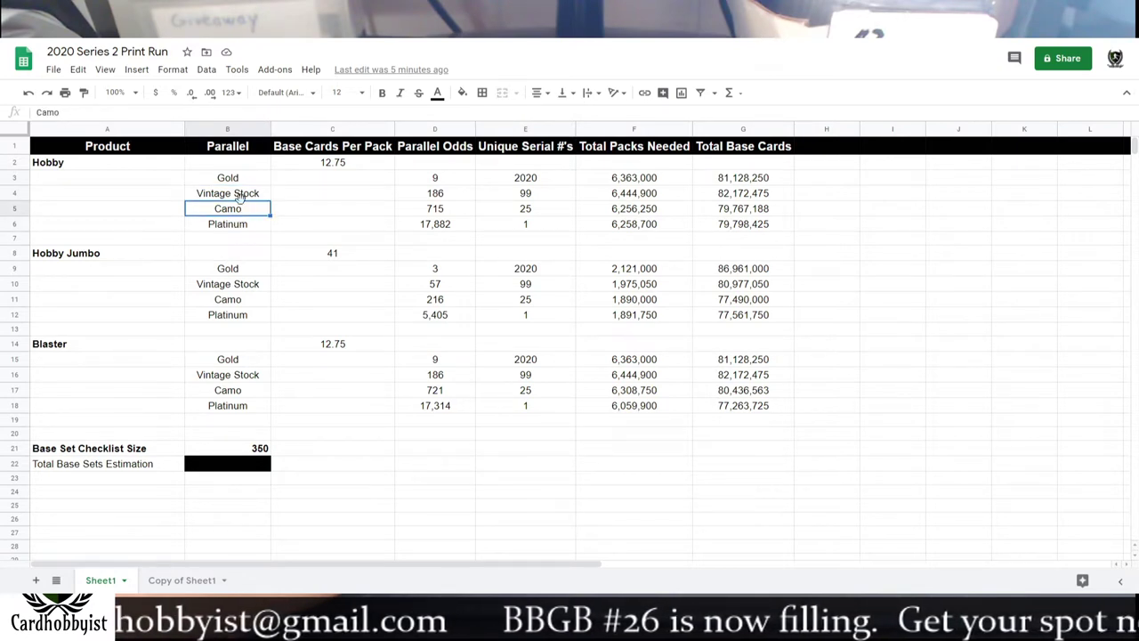
{"action": "left_click", "coordinate": [426, 183]}
{"action": "left_click", "coordinate": [426, 196]}
{"action": "left_click", "coordinate": [429, 224]}
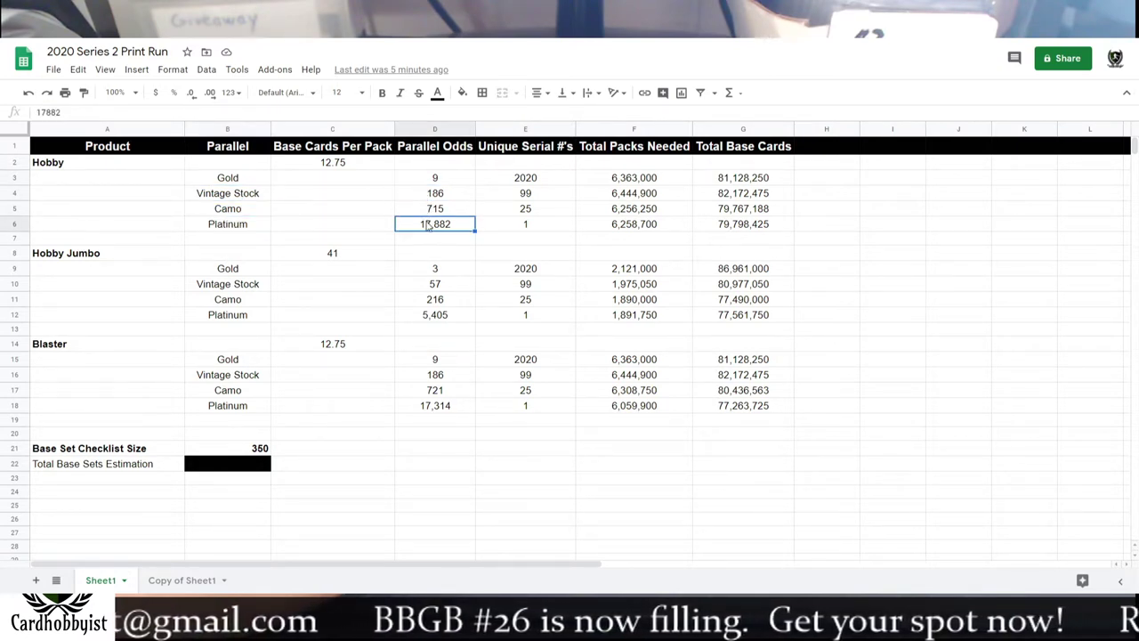
{"action": "left_click", "coordinate": [431, 276]}
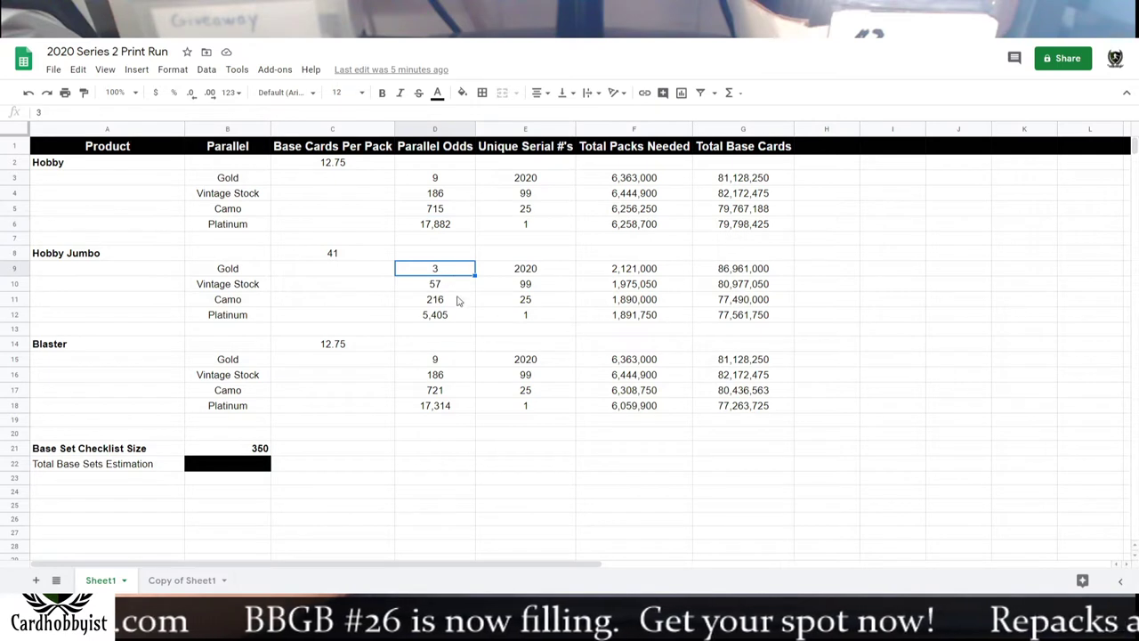
- Review the Hobby parallels' unique serial numbers and inspect their total packs needed and total base cards formulas
{"action": "left_click", "coordinate": [522, 179]}
{"action": "left_click", "coordinate": [538, 197]}
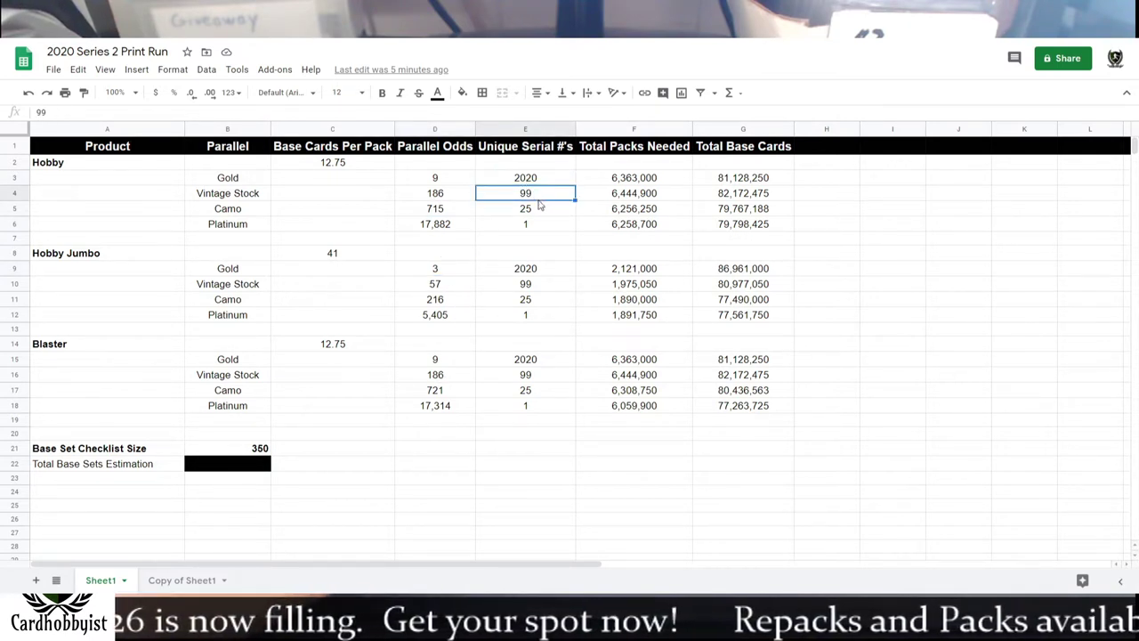
{"action": "left_click", "coordinate": [540, 181]}
{"action": "left_click", "coordinate": [544, 197]}
{"action": "left_click", "coordinate": [545, 213]}
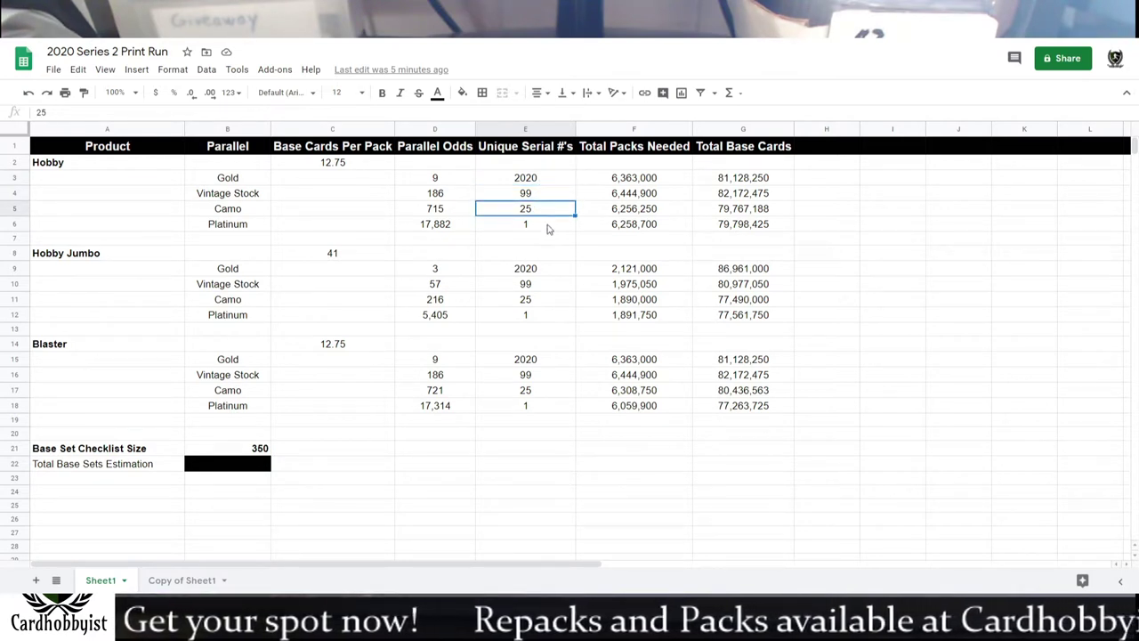
{"action": "left_click", "coordinate": [547, 226]}
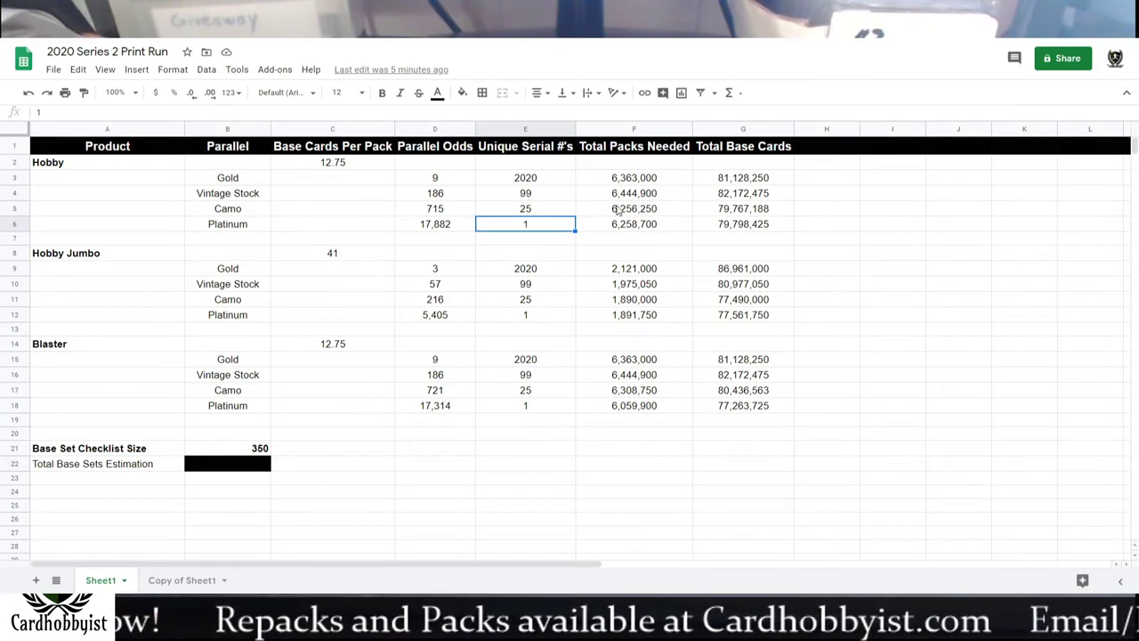
{"action": "left_click", "coordinate": [632, 182]}
{"action": "left_click", "coordinate": [638, 228]}
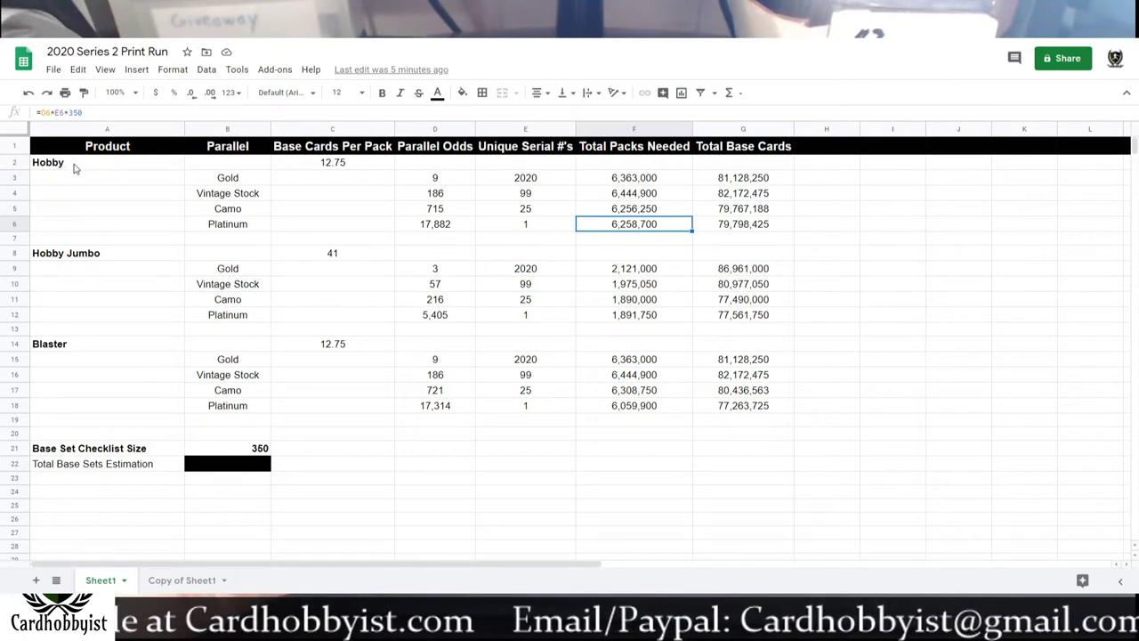
{"action": "left_click", "coordinate": [763, 227]}
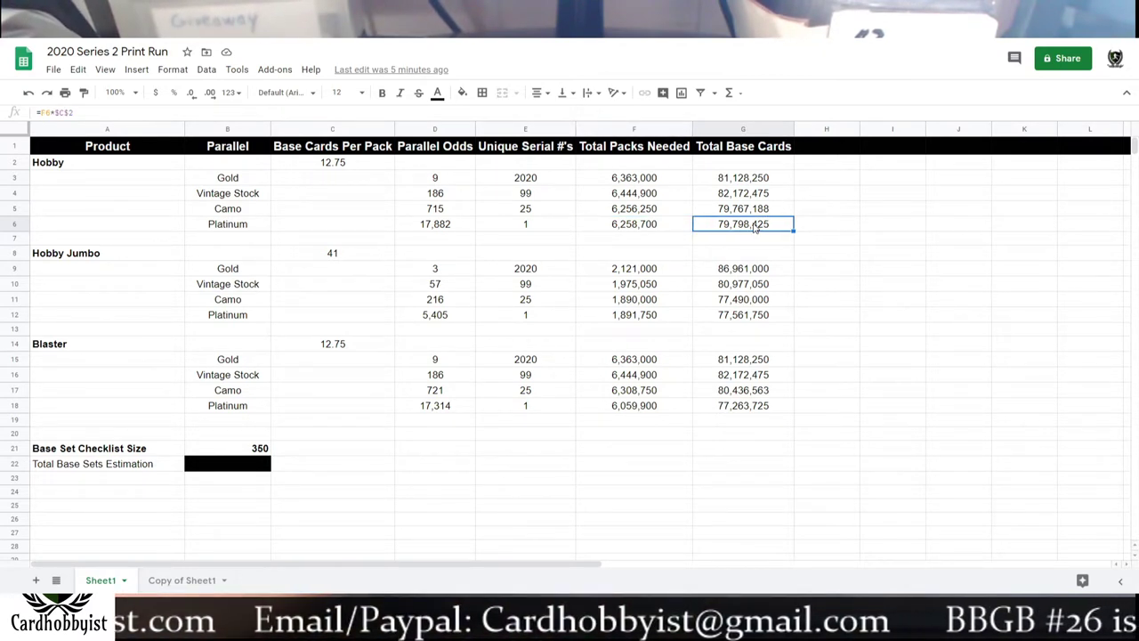
- Compare the total packs needed and total base cards across the Hobby, Hobby Jumbo and Blaster sections
{"action": "left_click", "coordinate": [101, 258]}
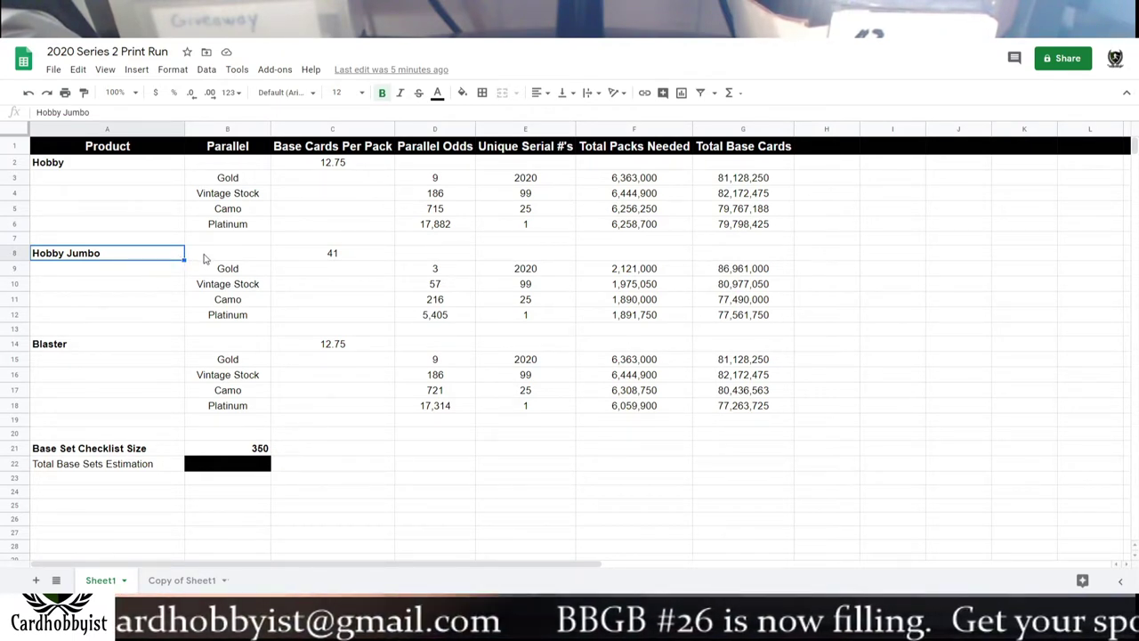
{"action": "left_click", "coordinate": [206, 347]}
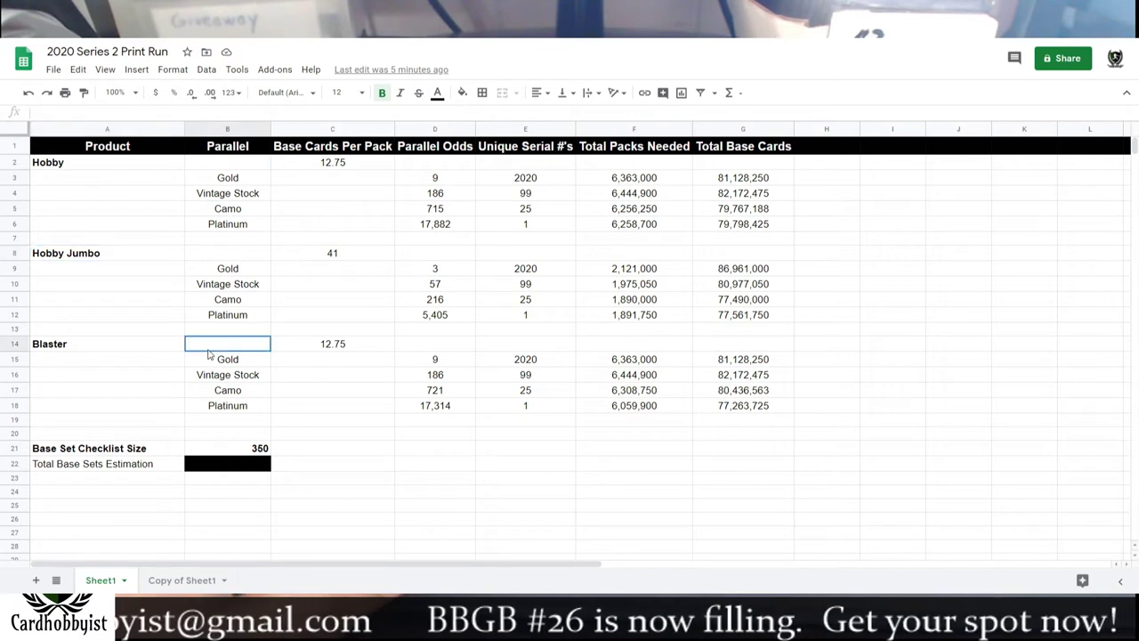
{"action": "left_click", "coordinate": [638, 360]}
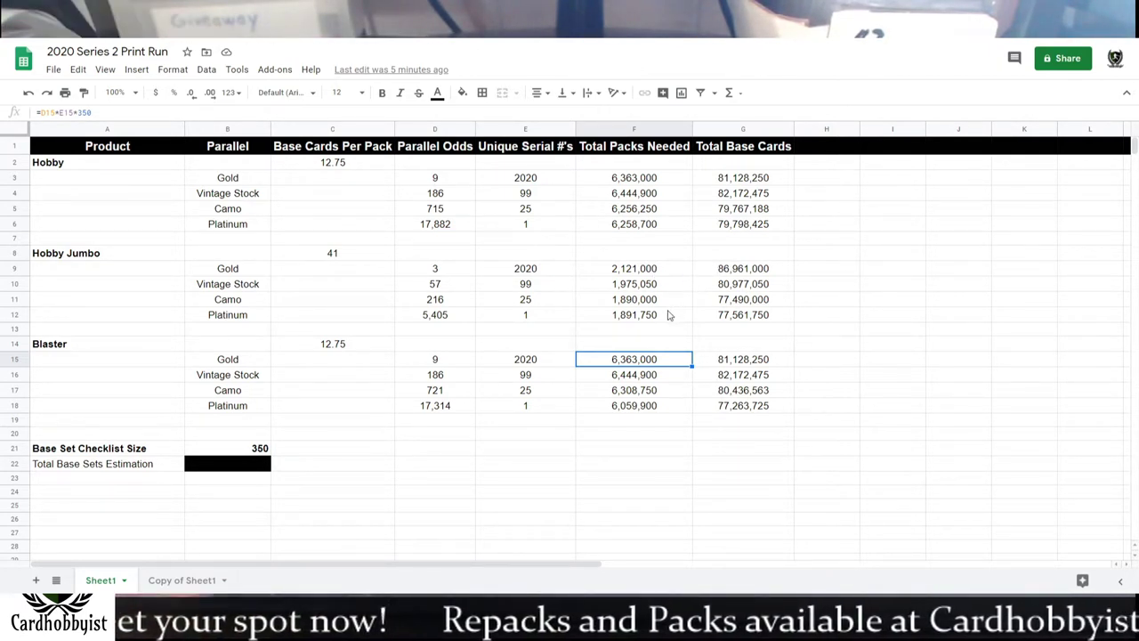
{"action": "left_click", "coordinate": [763, 182]}
{"action": "left_click", "coordinate": [764, 227]}
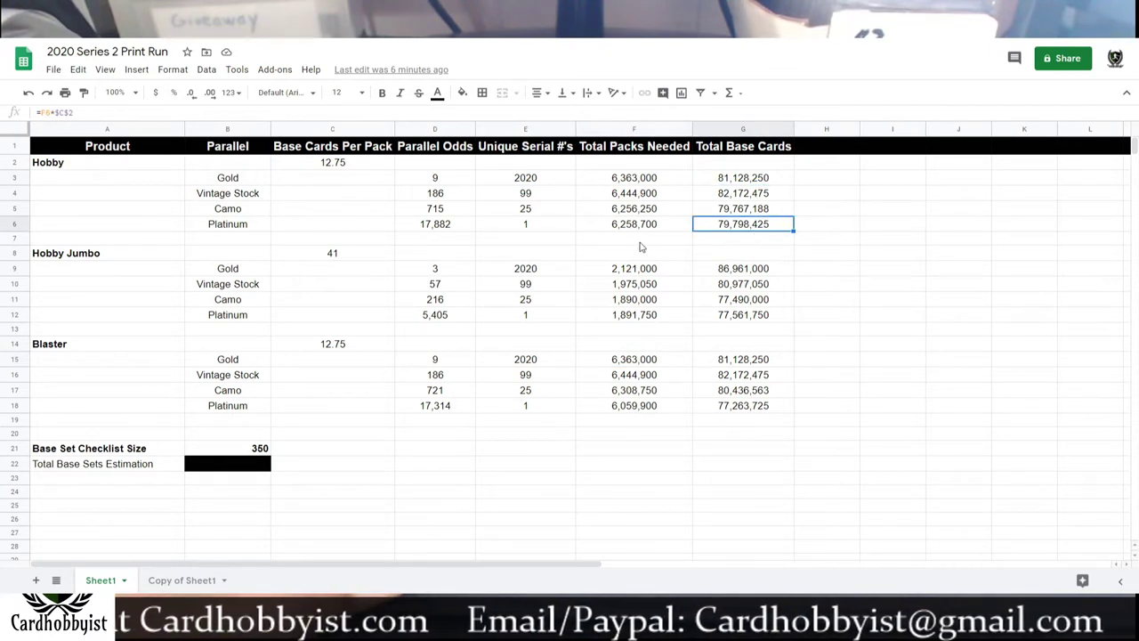
{"action": "left_click", "coordinate": [615, 192]}
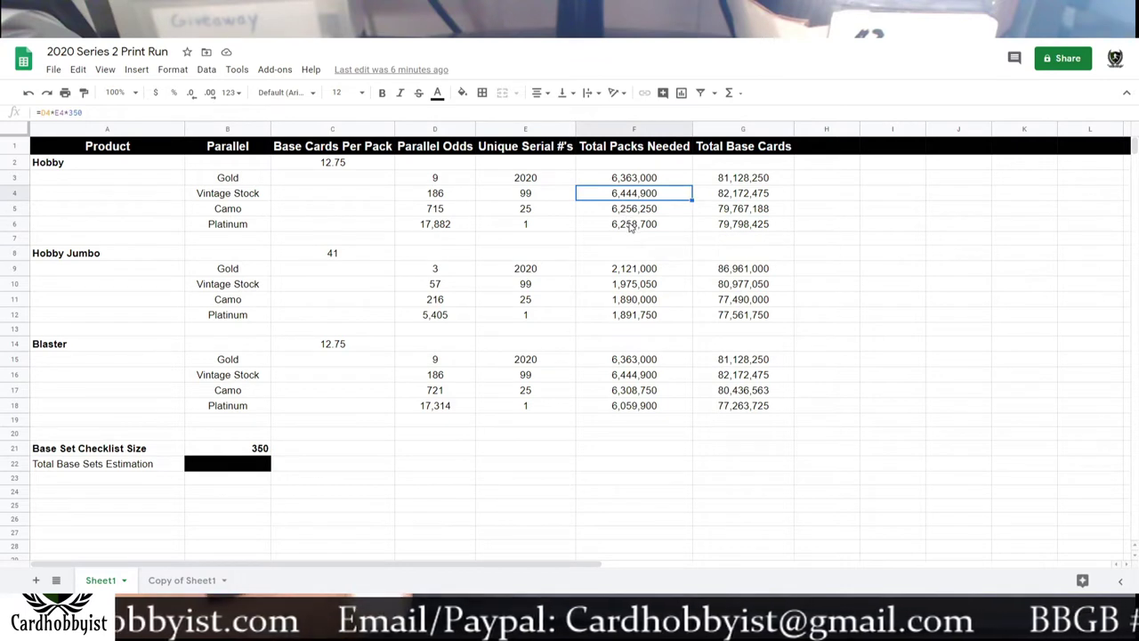
{"action": "left_click", "coordinate": [319, 164]}
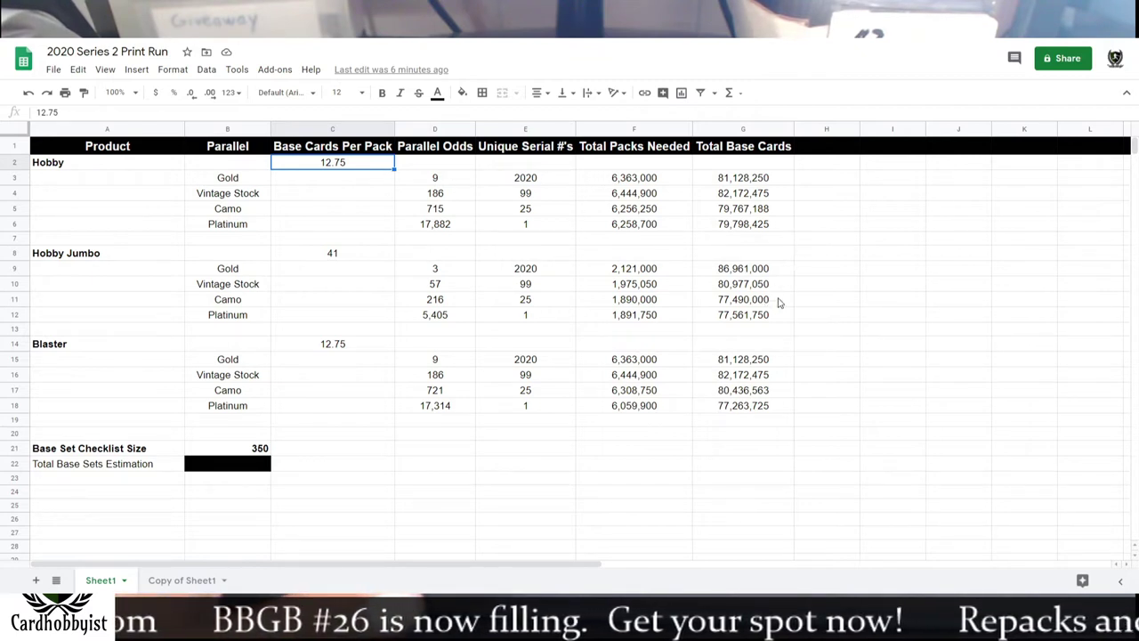
{"action": "left_click", "coordinate": [732, 178]}
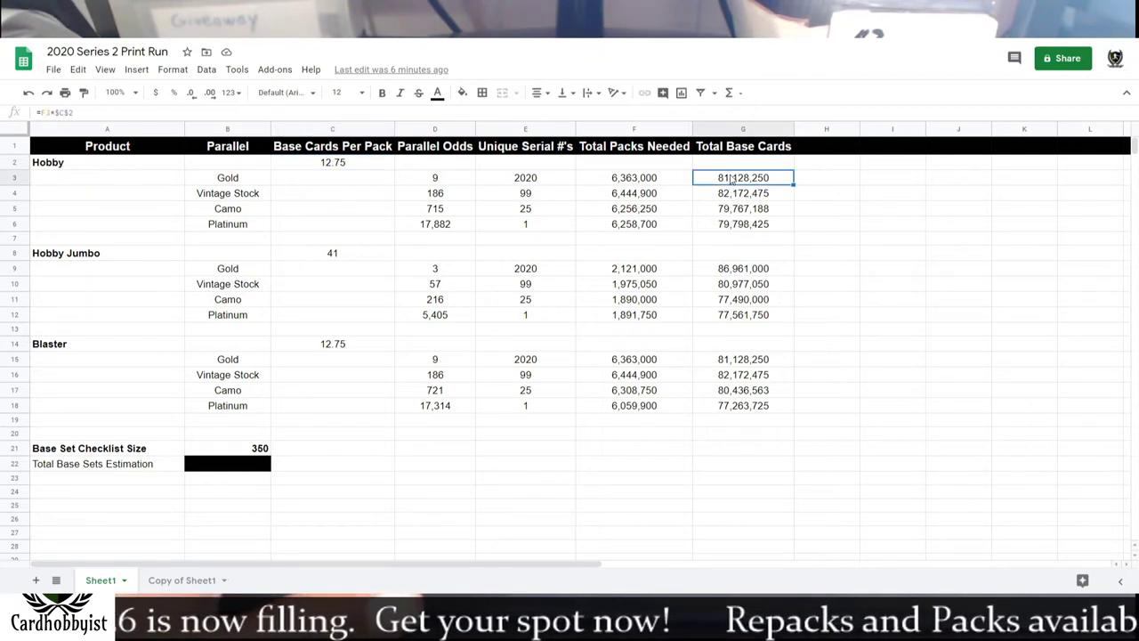
{"action": "left_click", "coordinate": [771, 405]}
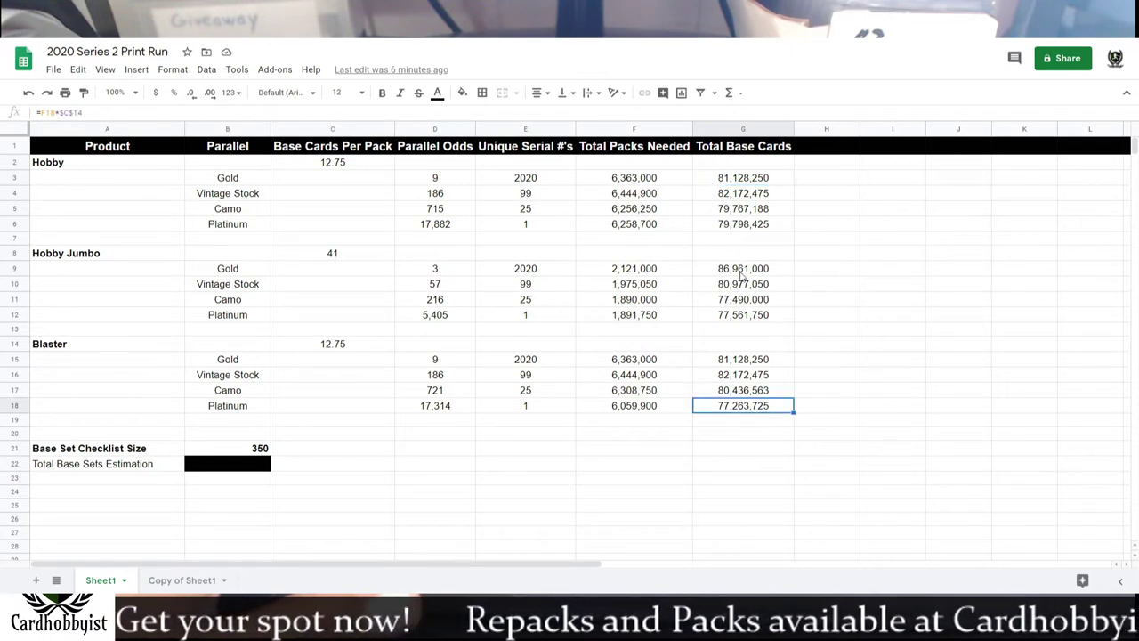
{"action": "left_click", "coordinate": [728, 267]}
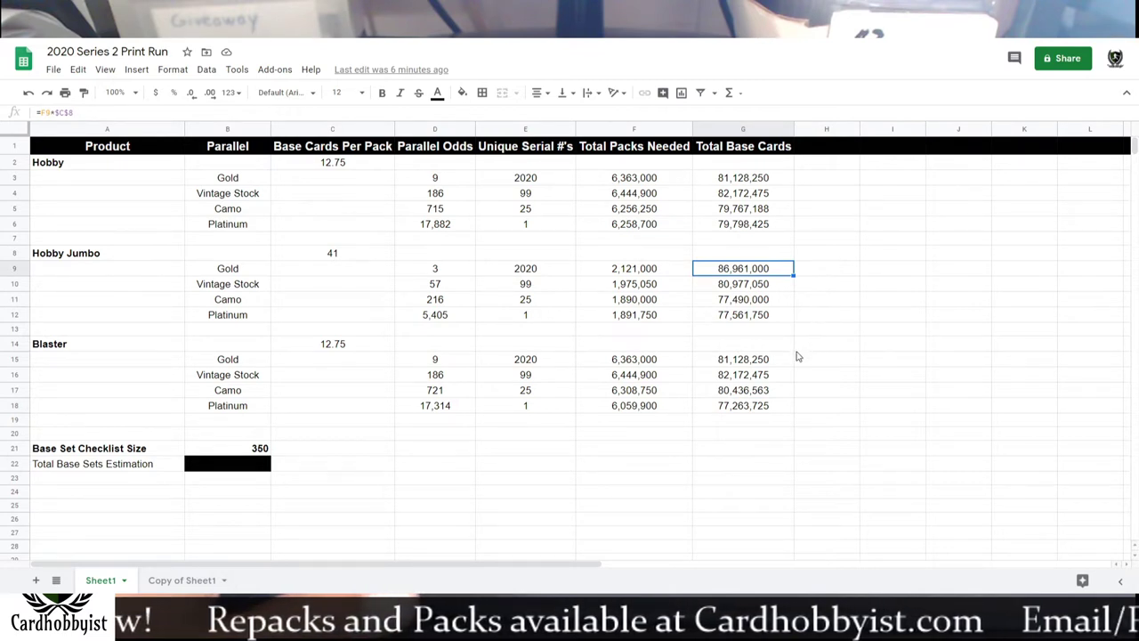
{"action": "left_click", "coordinate": [747, 408]}
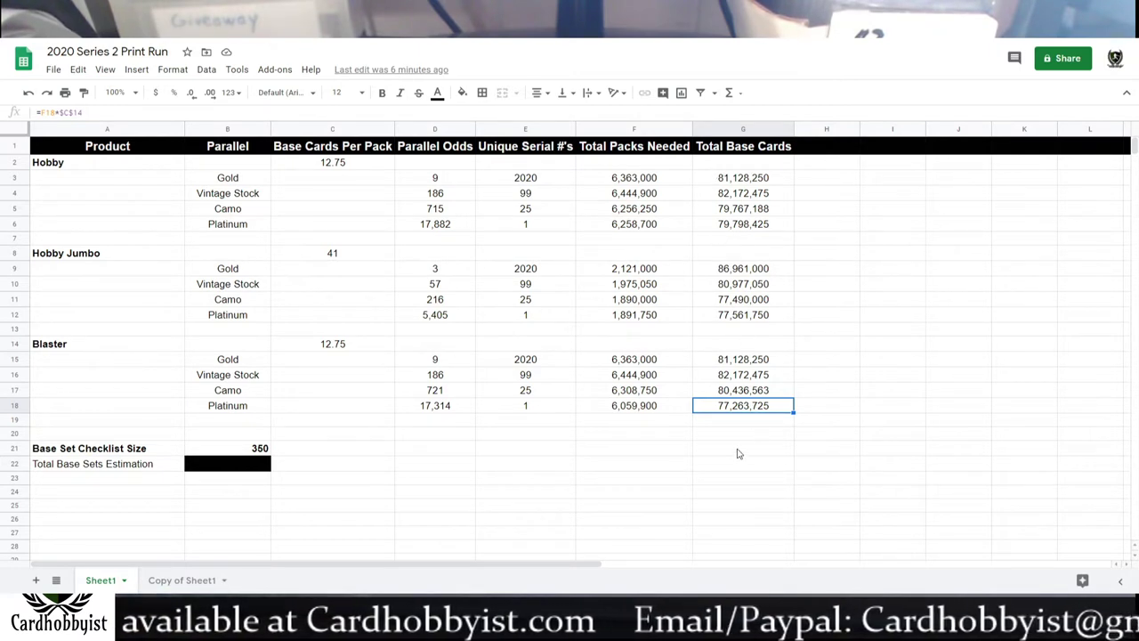
- Remove the black fill from the Total Base Sets Estimation value in B22 and inspect its formula
{"action": "left_click", "coordinate": [214, 451]}
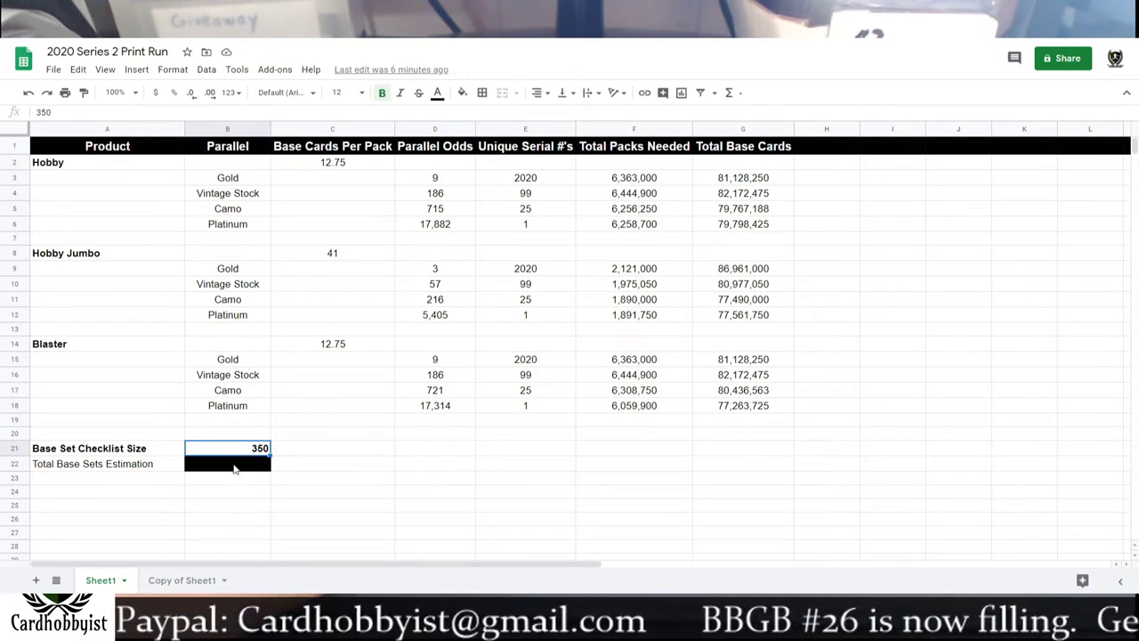
{"action": "left_click", "coordinate": [235, 466]}
{"action": "left_click", "coordinate": [461, 92]}
{"action": "left_click", "coordinate": [485, 116]}
{"action": "left_click", "coordinate": [347, 449]}
{"action": "left_click", "coordinate": [269, 467]}
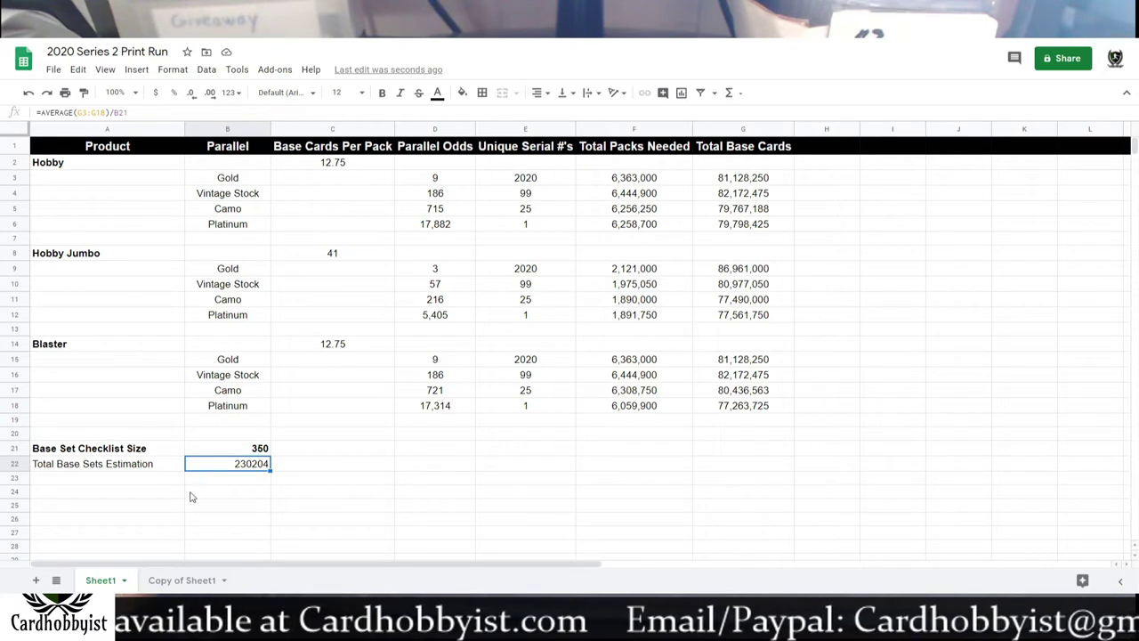
- Open the Copy of Sheet1 sheet and look through the Hobby and Blaster insert odds, checklist sizes and estimated runs
{"action": "left_click", "coordinate": [201, 583]}
{"action": "scroll", "coordinate": [285, 274], "scroll_direction": "down", "scroll_amount": 5}
{"action": "scroll", "coordinate": [285, 274], "scroll_direction": "up", "scroll_amount": 5}
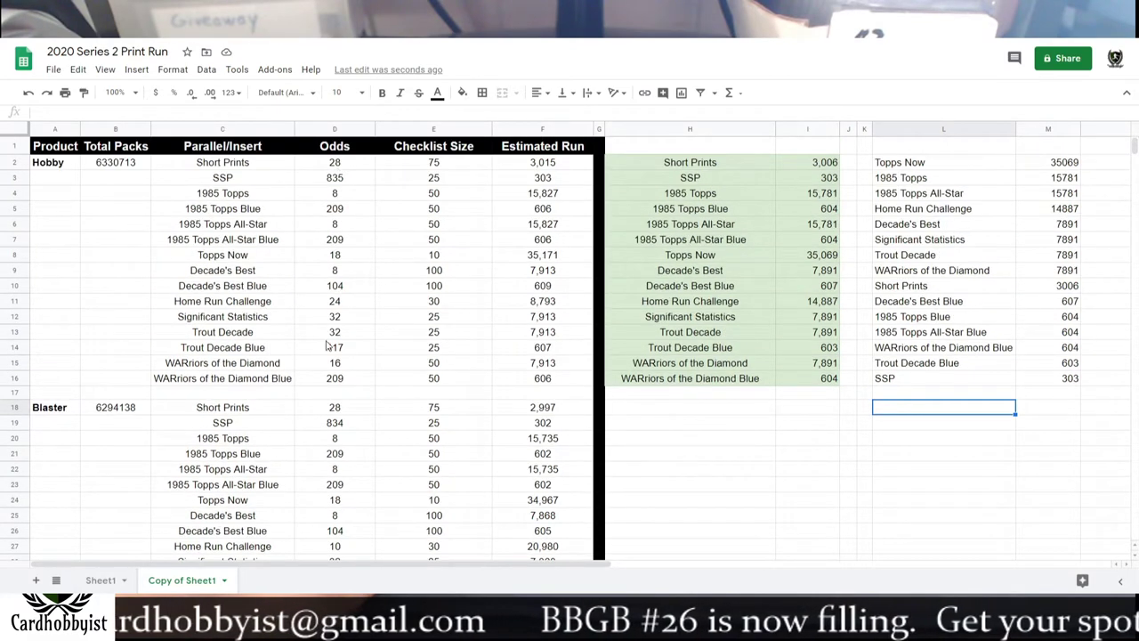
{"action": "scroll", "coordinate": [565, 250], "scroll_direction": "down", "scroll_amount": 2}
{"action": "scroll", "coordinate": [558, 267], "scroll_direction": "up", "scroll_amount": 2}
{"action": "scroll", "coordinate": [488, 392], "scroll_direction": "down", "scroll_amount": 2}
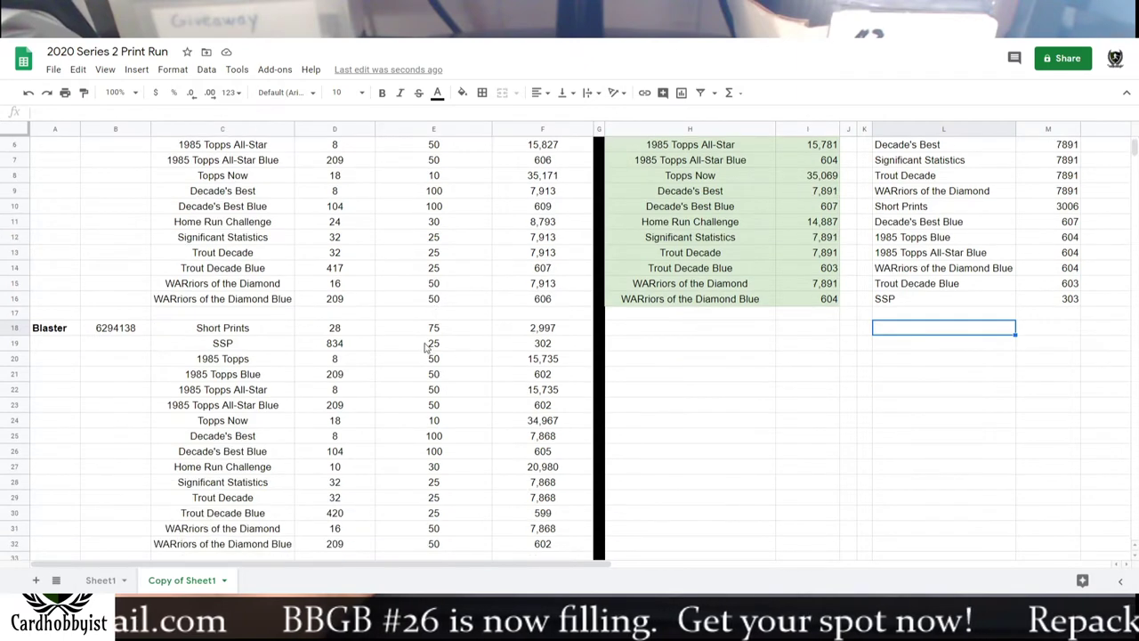
{"action": "scroll", "coordinate": [143, 341], "scroll_direction": "up", "scroll_amount": 1}
{"action": "scroll", "coordinate": [237, 385], "scroll_direction": "up", "scroll_amount": 1}
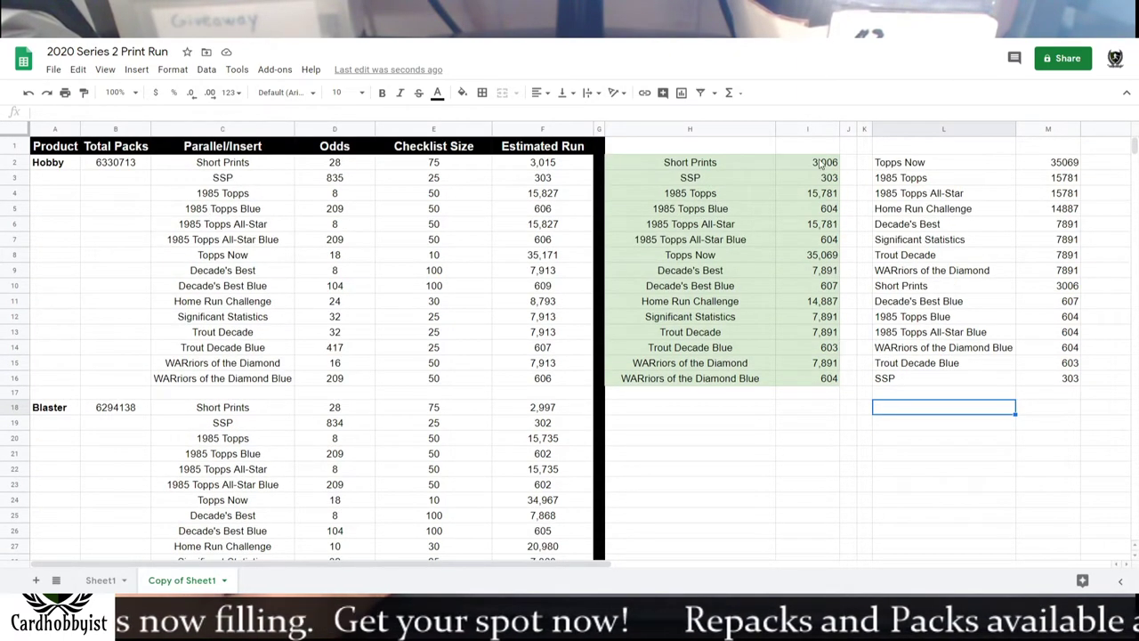
- Look over the green-shaded run estimates in column I and the ranked insert list from Topps Now down to SSP
{"action": "left_click", "coordinate": [820, 163]}
{"action": "left_click", "coordinate": [819, 392]}
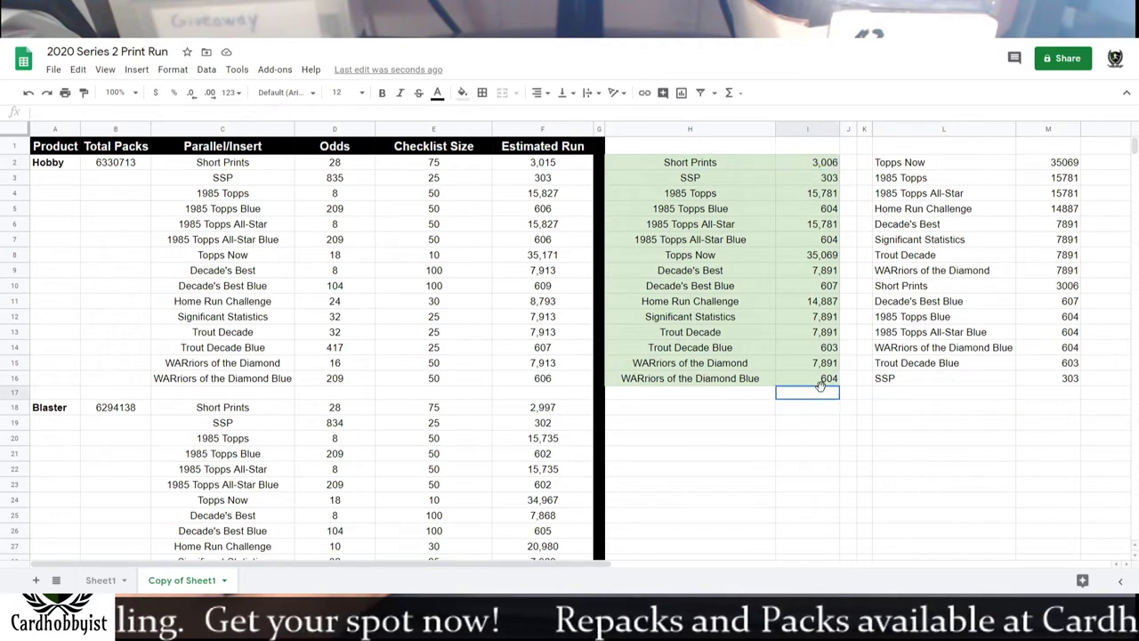
{"action": "left_click", "coordinate": [959, 165]}
{"action": "left_click", "coordinate": [928, 381]}
{"action": "left_click", "coordinate": [948, 170]}
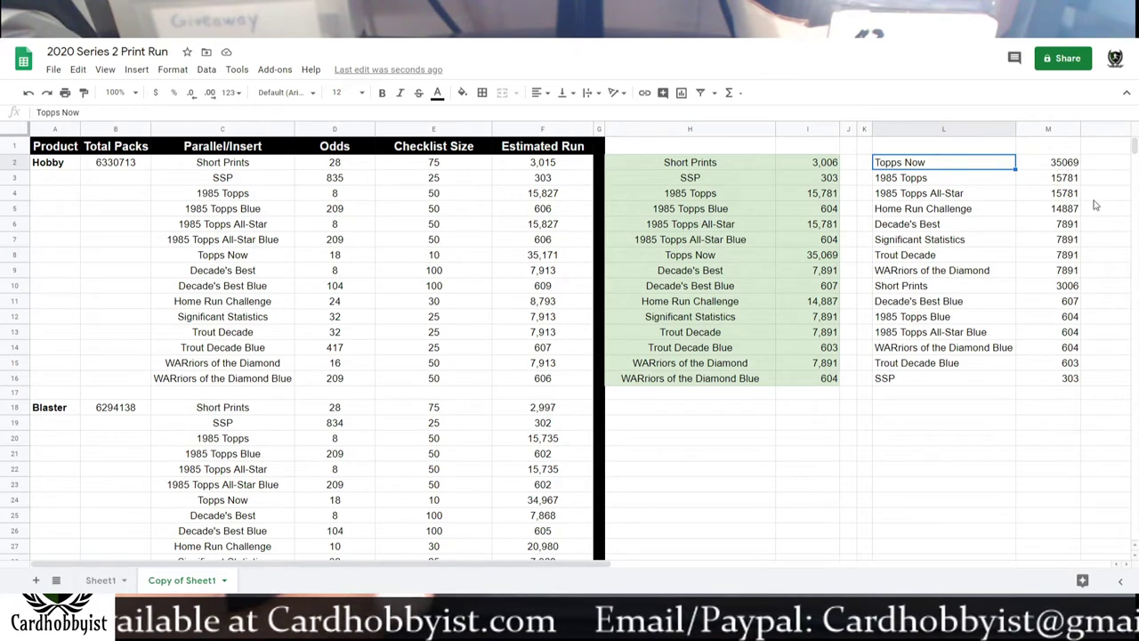
- Review the ranked list's inserts one by one from 1985 Topps through WARriors of the Diamond
{"action": "left_click", "coordinate": [984, 184]}
{"action": "left_click", "coordinate": [987, 200]}
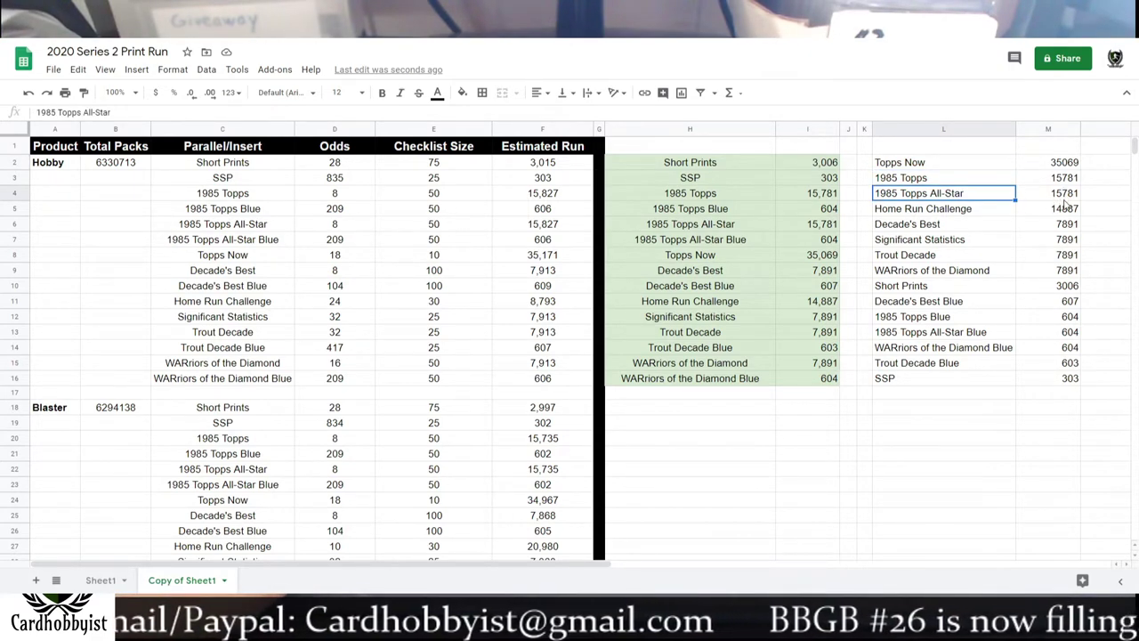
{"action": "left_click", "coordinate": [993, 213]}
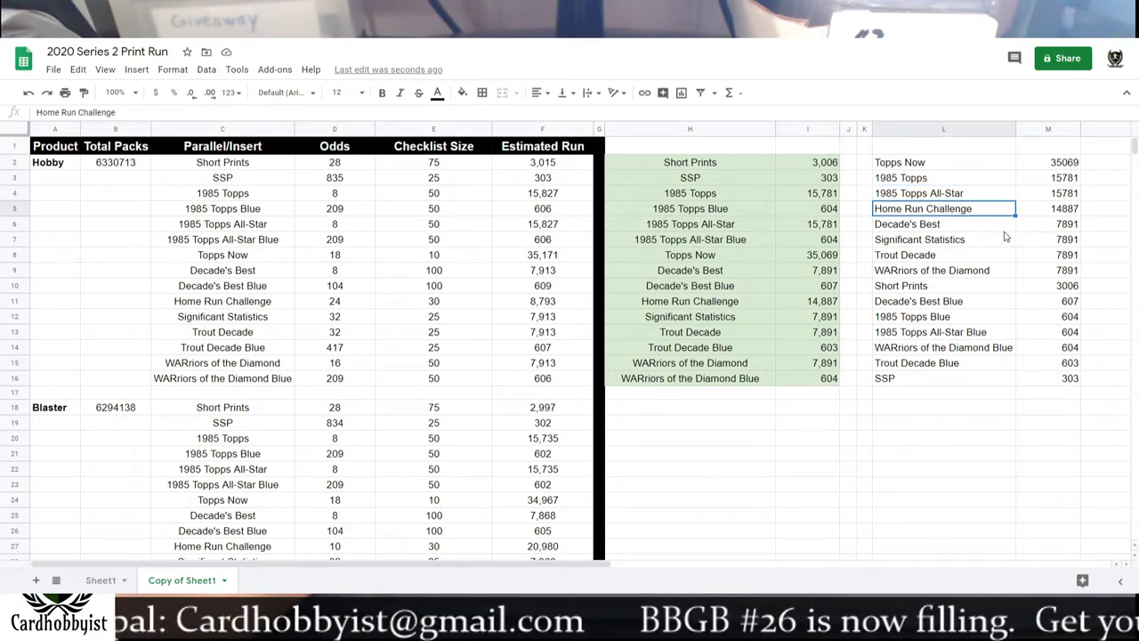
{"action": "left_click", "coordinate": [985, 229]}
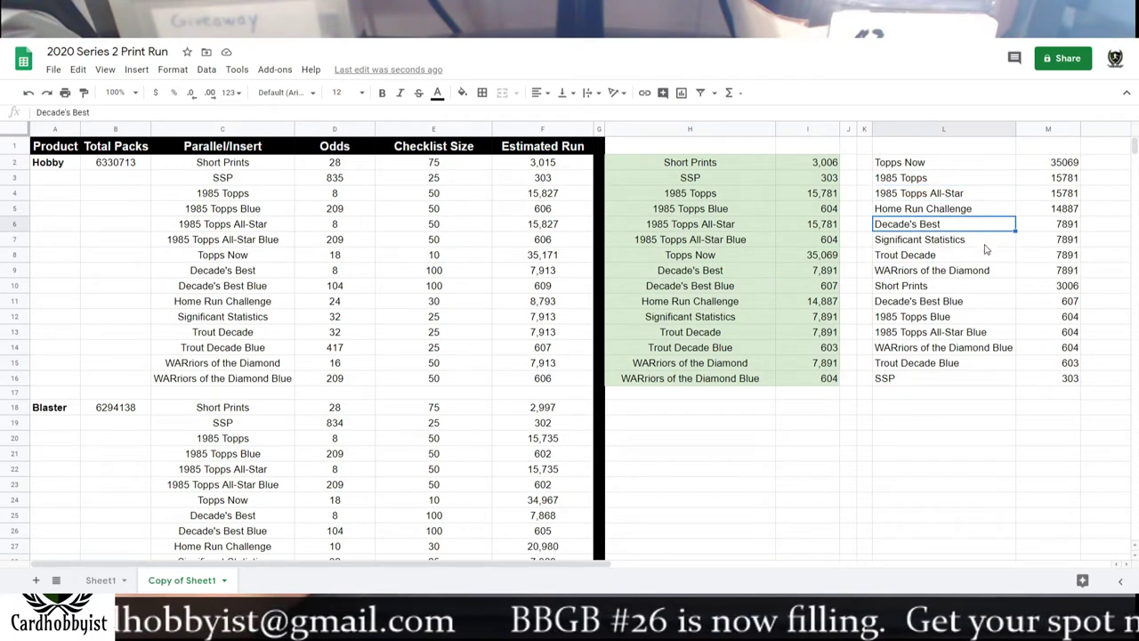
{"action": "left_click", "coordinate": [973, 248]}
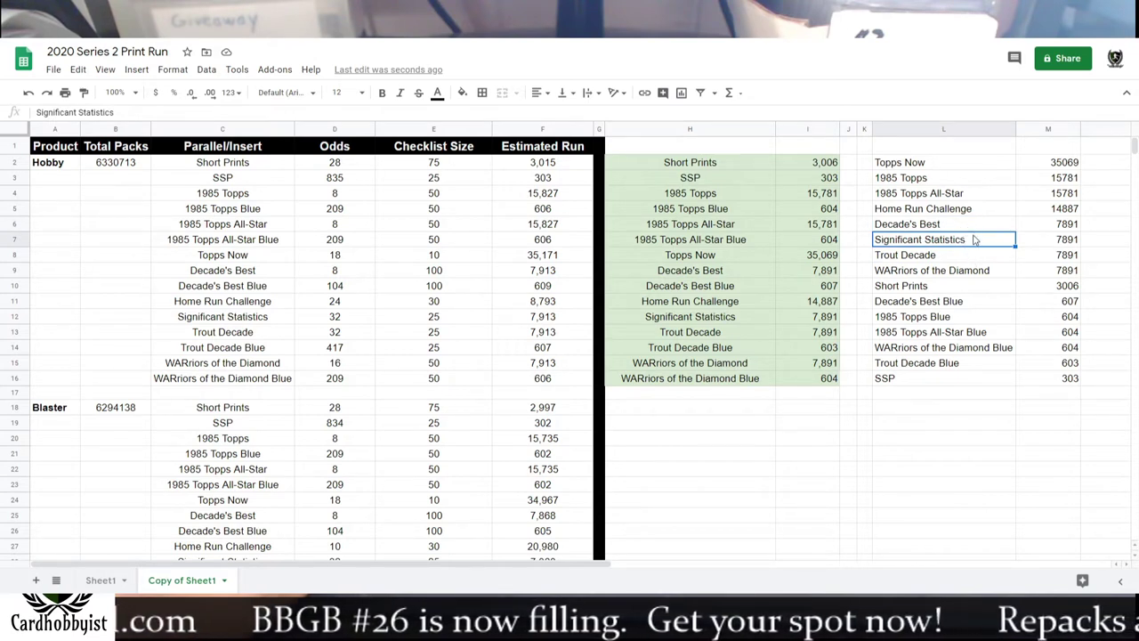
{"action": "left_click", "coordinate": [963, 260]}
{"action": "left_click", "coordinate": [963, 275]}
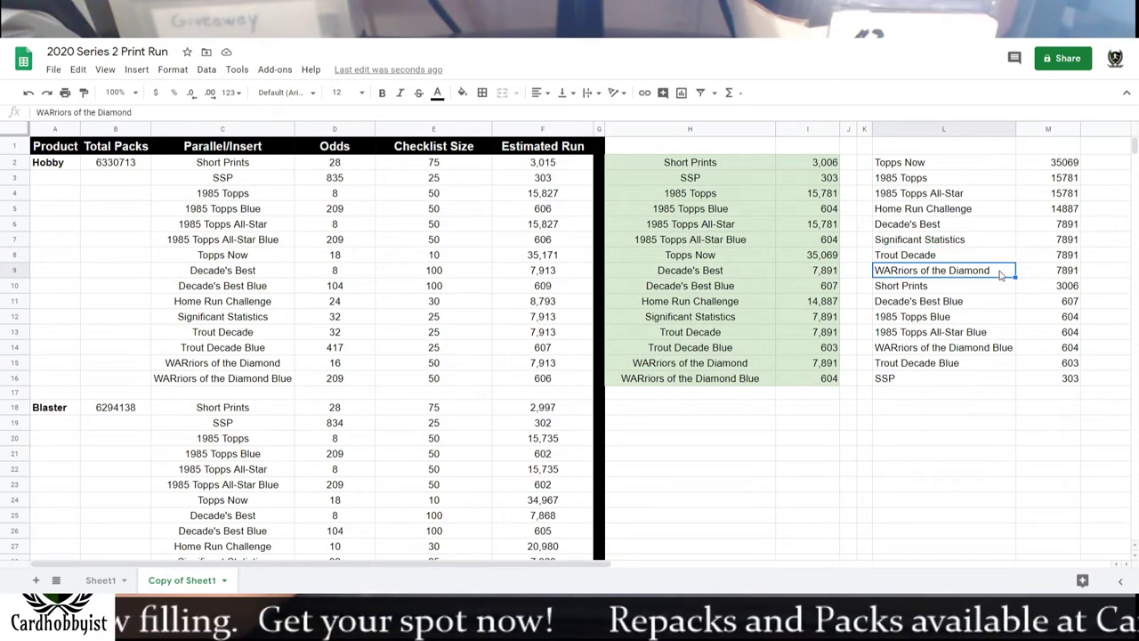
- Check the Short Prints estimate in the ranked list, followed by the WARriors of the Diamond Blue entry
{"action": "key", "text": "Down"}
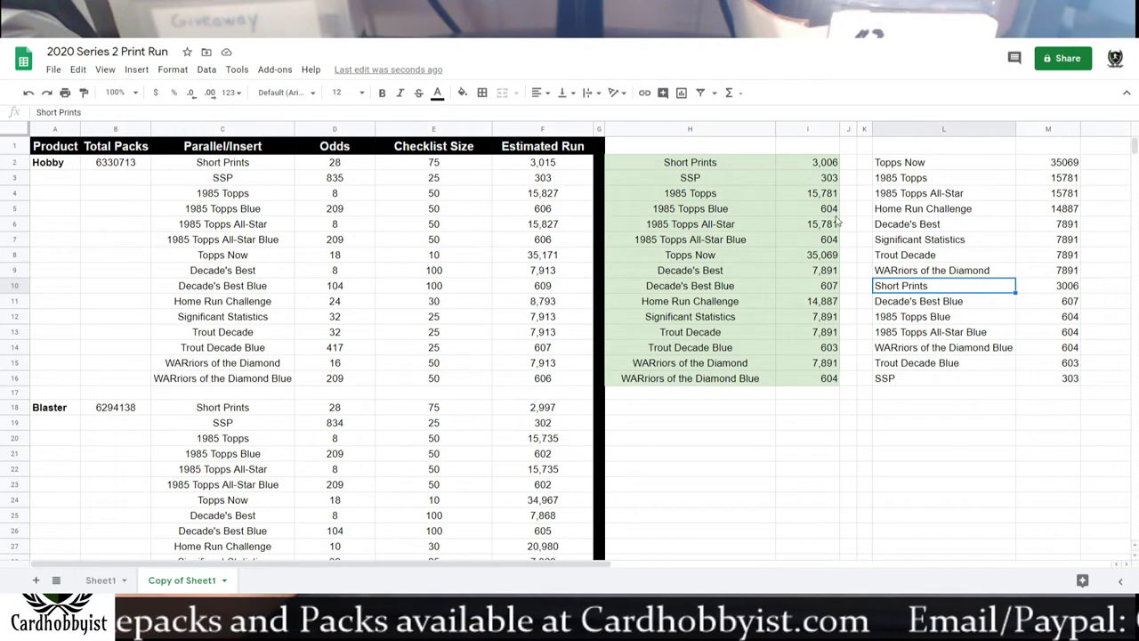
{"action": "left_click", "coordinate": [1060, 290]}
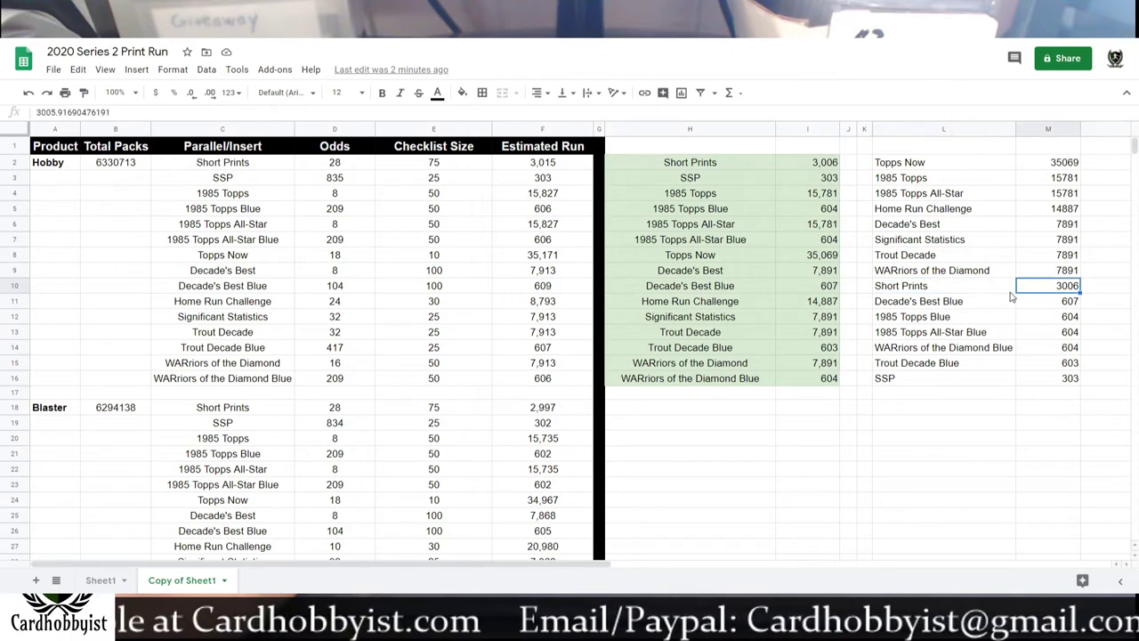
{"action": "key", "text": "Left"}
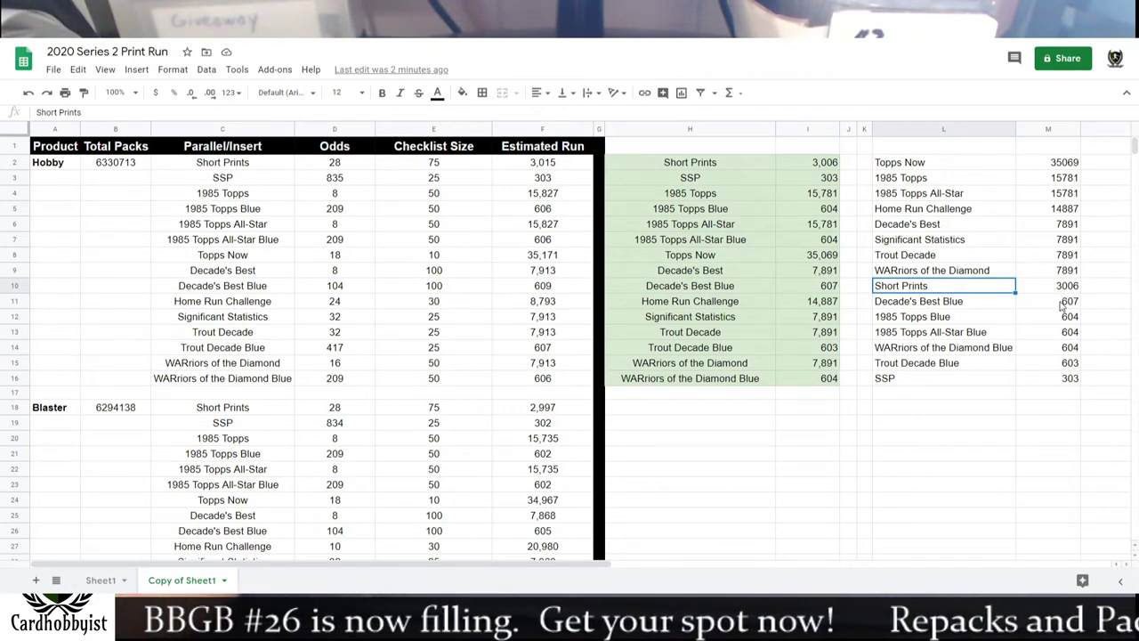
{"action": "key", "text": "Right"}
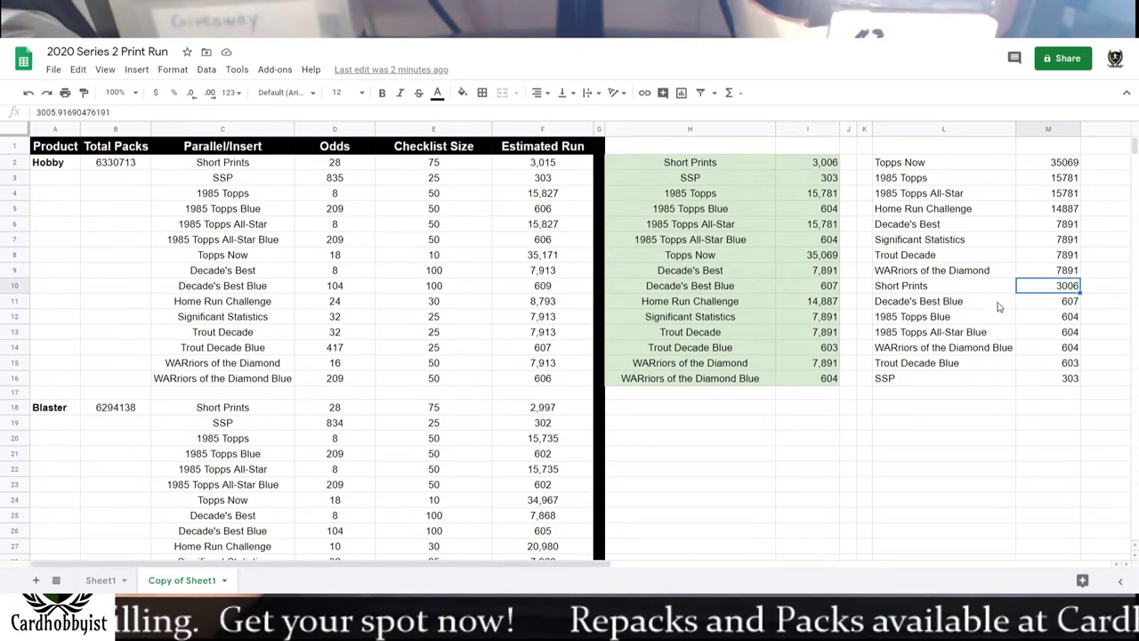
{"action": "left_click", "coordinate": [1007, 352]}
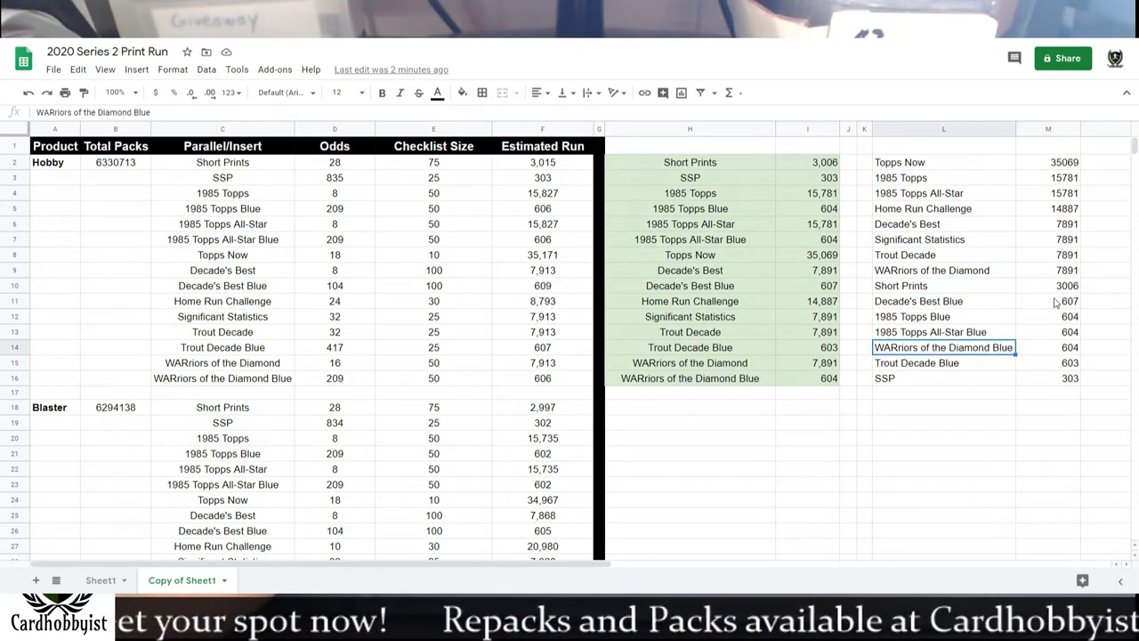
- Review the blue parallels in the ranked list from Trout Decade Blue up to 1985 Topps Blue
{"action": "left_click", "coordinate": [980, 366]}
{"action": "left_click", "coordinate": [986, 354]}
{"action": "left_click", "coordinate": [984, 334]}
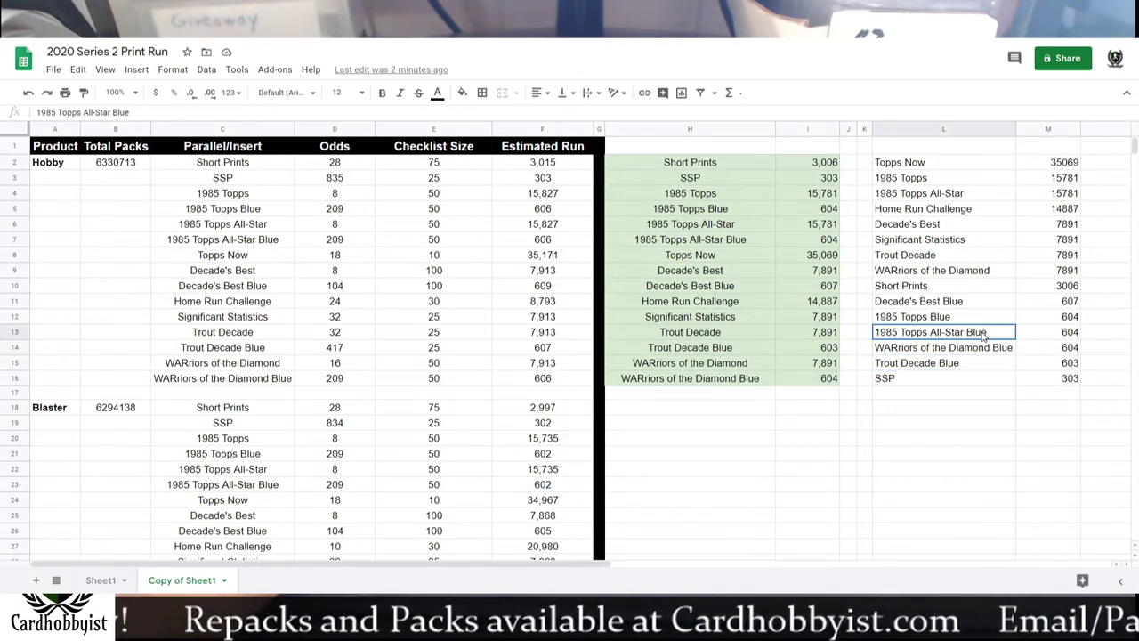
{"action": "left_click", "coordinate": [973, 318]}
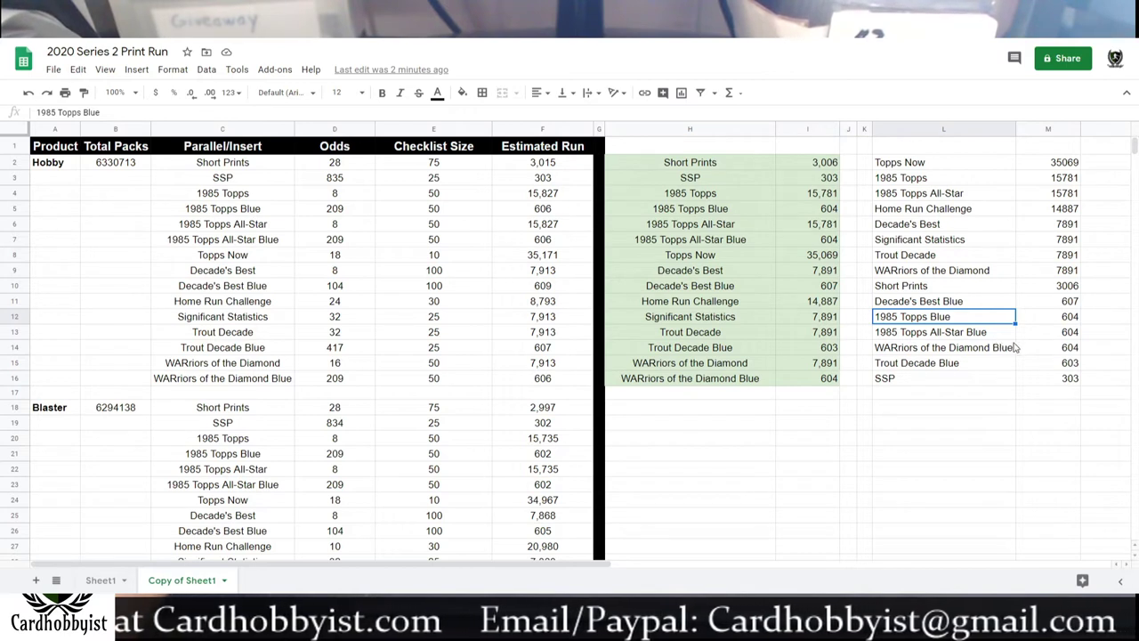
- Check the SSP entry at the end of the ranked list and its unrounded run estimate in column M
{"action": "left_click", "coordinate": [944, 383]}
{"action": "left_click", "coordinate": [1068, 384]}
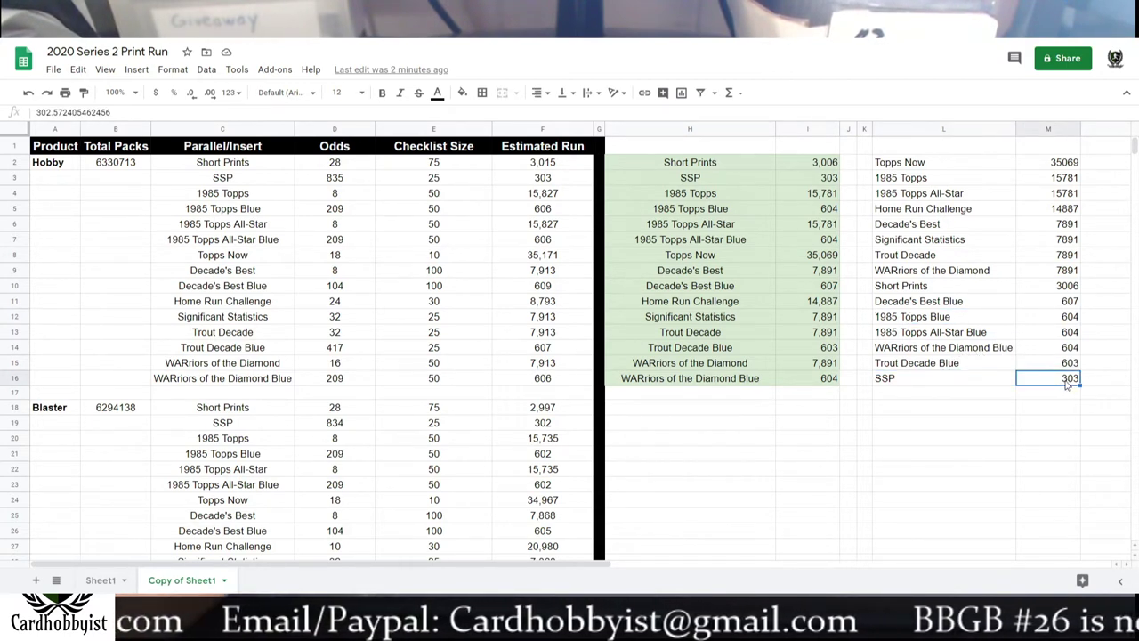
{"action": "key", "text": "Left"}
{"action": "left_click", "coordinate": [1060, 387]}
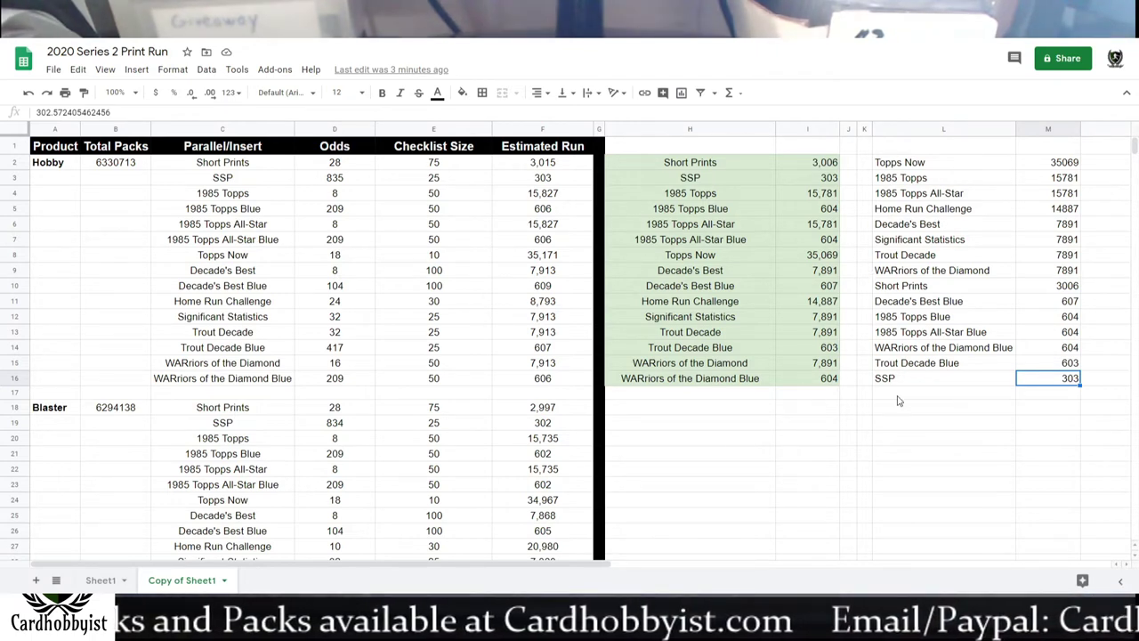
- Go over the highest-run inserts in the ranked list, covering Topps Now, 1985 Topps, 1985 Topps All-Star and Home Run Challenge
{"action": "left_click", "coordinate": [941, 210]}
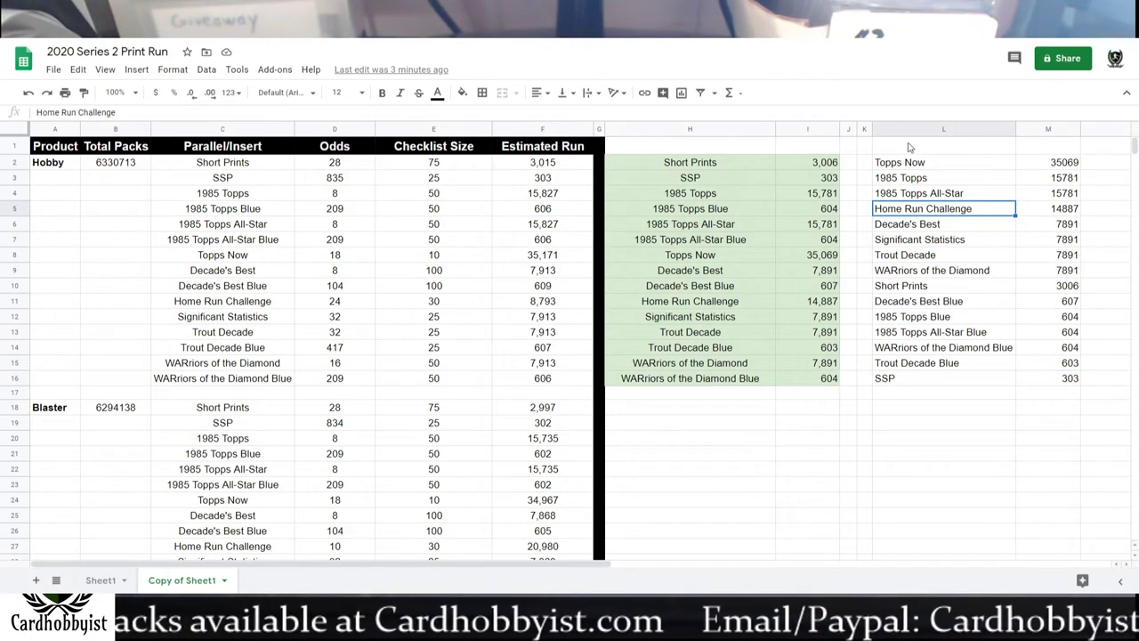
{"action": "left_click", "coordinate": [949, 192]}
{"action": "left_click", "coordinate": [938, 164]}
{"action": "left_click", "coordinate": [947, 193]}
{"action": "left_click", "coordinate": [951, 208]}
{"action": "left_click", "coordinate": [950, 194]}
{"action": "left_click", "coordinate": [944, 179]}
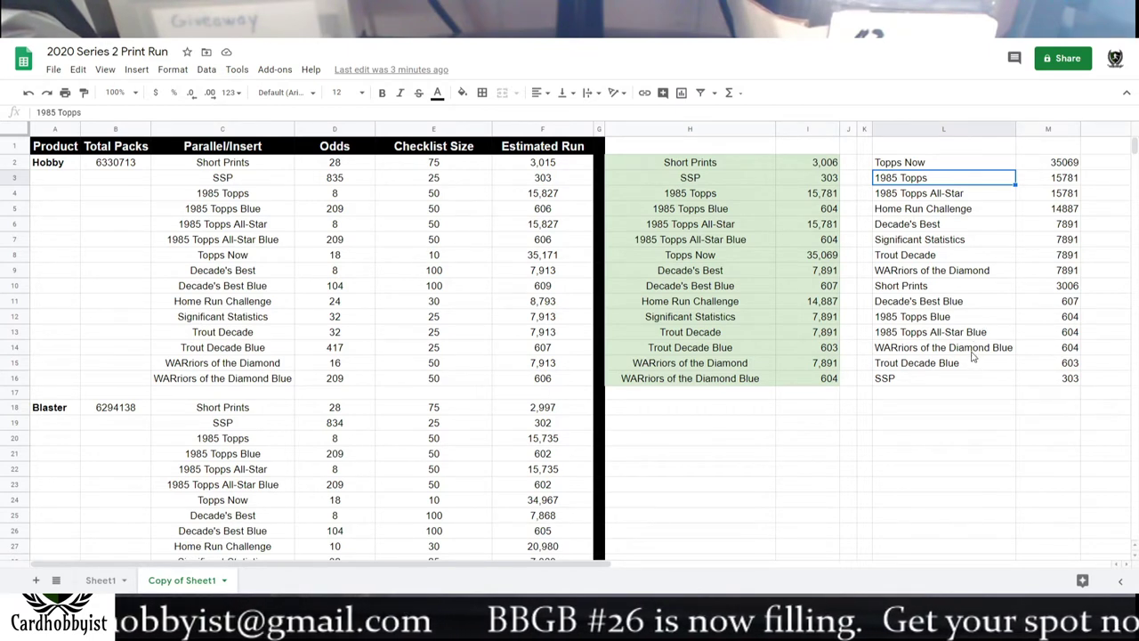
- Compare the run estimates of Topps Now and SSP, the two ends of the ranked list
{"action": "left_click", "coordinate": [1033, 167]}
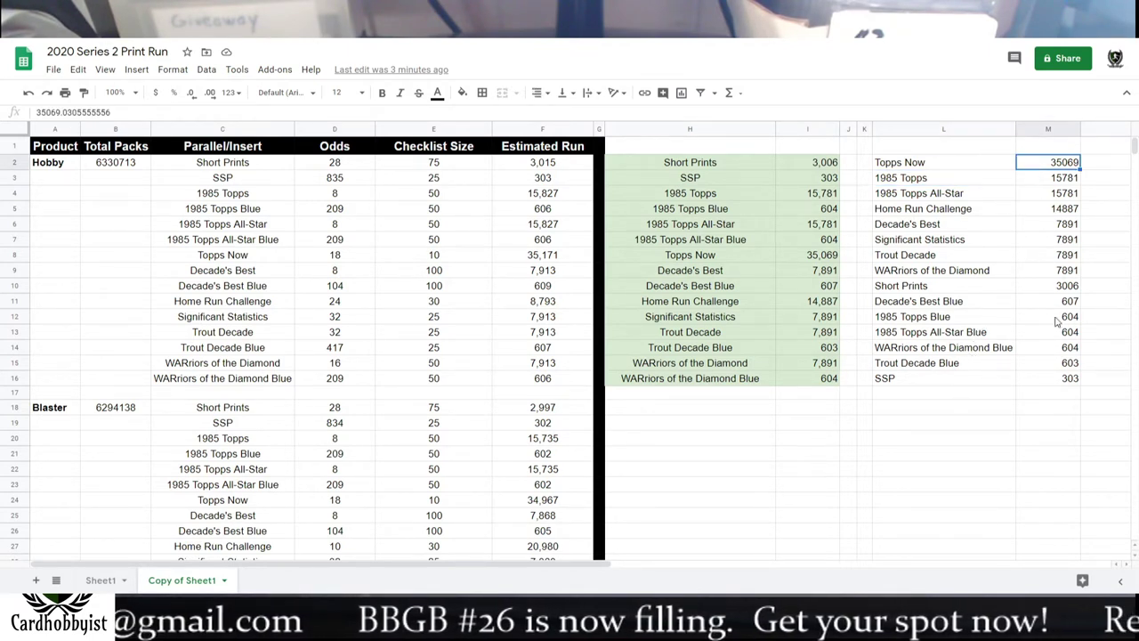
{"action": "left_click", "coordinate": [1052, 381]}
{"action": "left_click", "coordinate": [984, 439]}
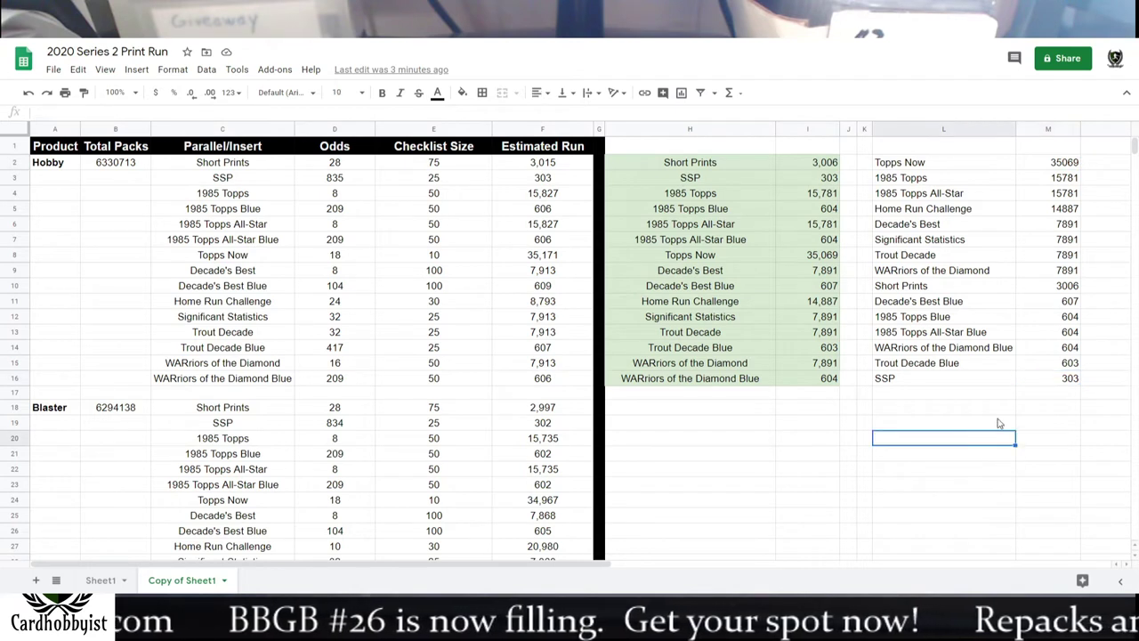
- Examine the column M run estimates for SSP, 1985 Topps and the blue parallels up to Decade's Best Blue
{"action": "left_click", "coordinate": [1029, 381]}
{"action": "left_click", "coordinate": [1037, 177]}
{"action": "left_click", "coordinate": [1053, 347]}
{"action": "left_click", "coordinate": [1050, 365]}
{"action": "left_click", "coordinate": [1045, 351]}
{"action": "left_click", "coordinate": [1044, 337]}
{"action": "left_click", "coordinate": [1041, 321]}
{"action": "left_click", "coordinate": [1040, 305]}
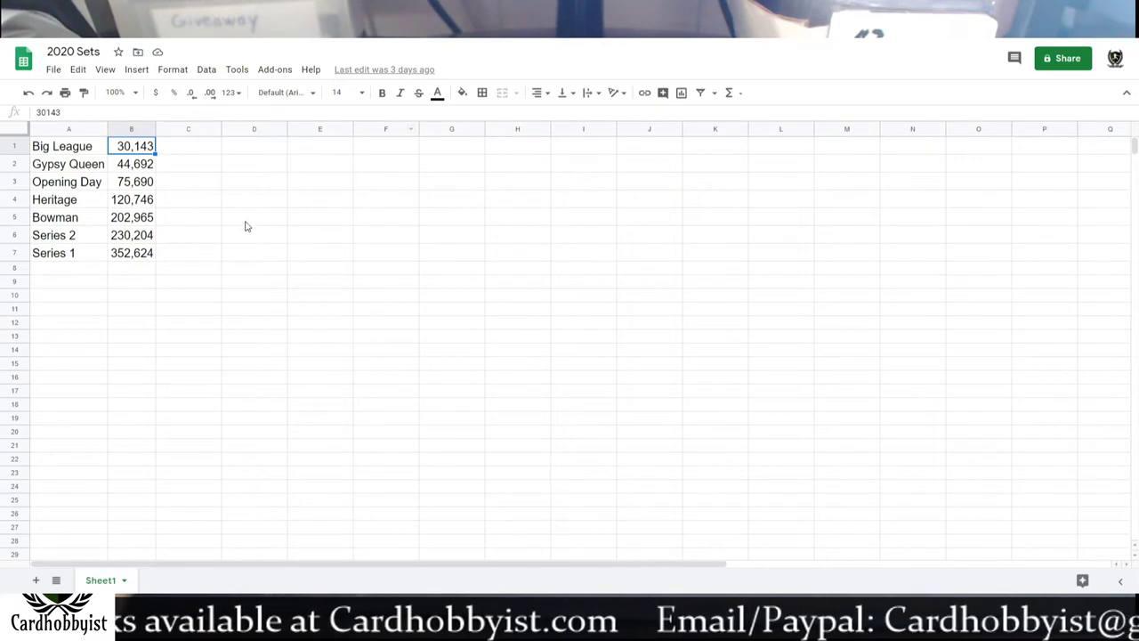
- Look over the product list in the 2020 Sets spreadsheet and check the Big League set figure
{"action": "left_click", "coordinate": [246, 226]}
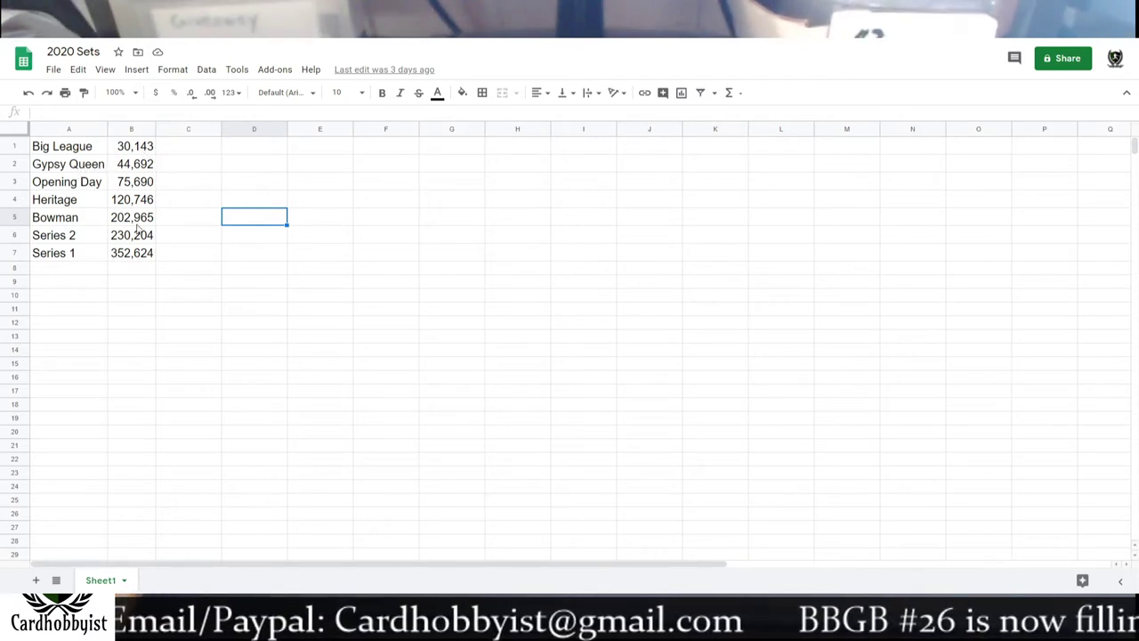
{"action": "left_click", "coordinate": [79, 153]}
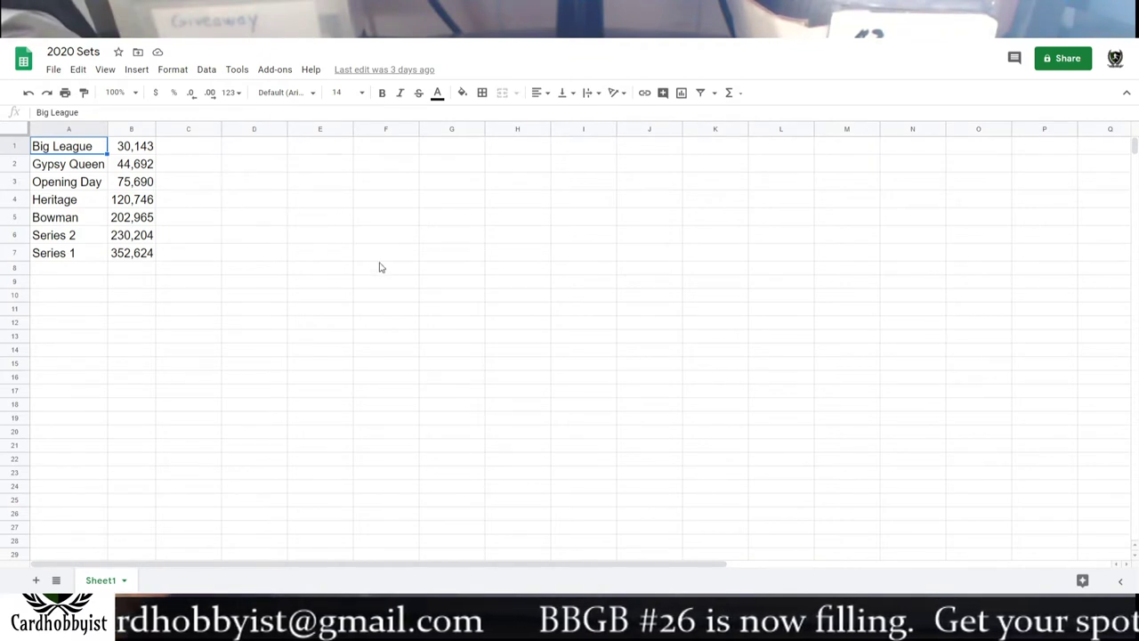
{"action": "left_click", "coordinate": [282, 220]}
{"action": "left_click", "coordinate": [136, 152]}
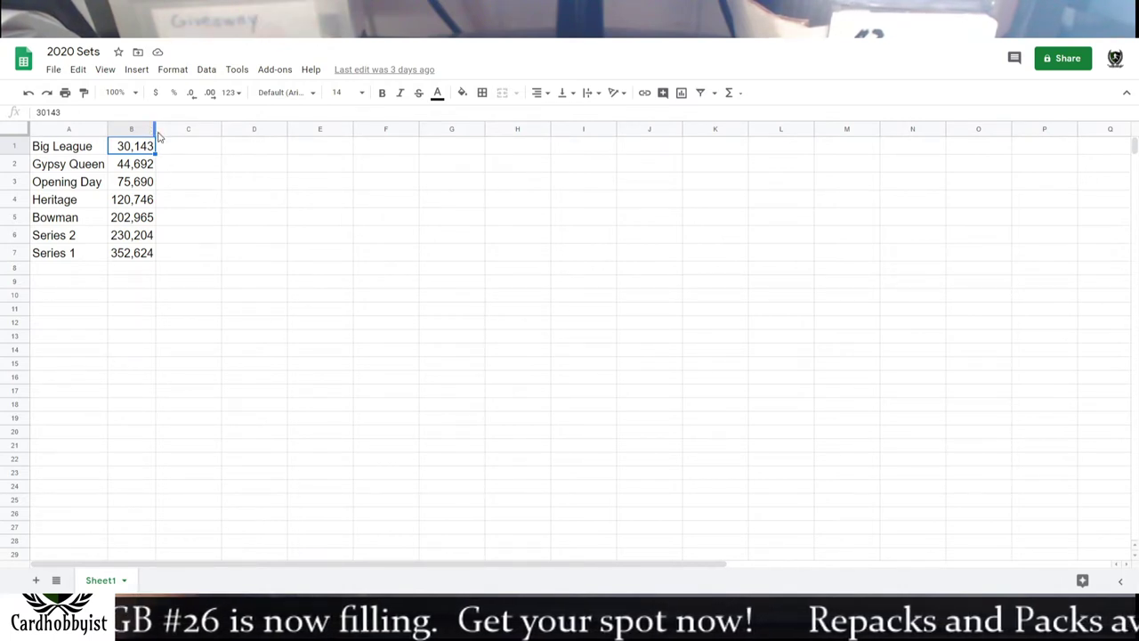
- Review the set figures one by one from Gypsy Queen through Opening Day and Heritage to Bowman
{"action": "left_click", "coordinate": [149, 169]}
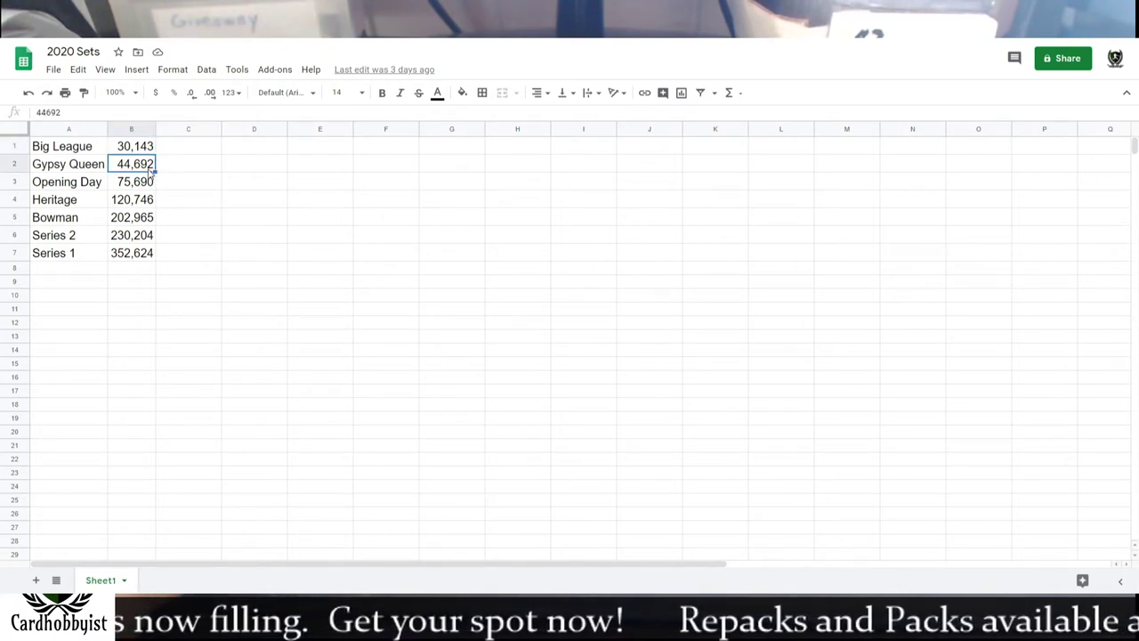
{"action": "left_click", "coordinate": [138, 187]}
{"action": "left_click", "coordinate": [258, 220]}
{"action": "left_click", "coordinate": [138, 207]}
{"action": "left_click", "coordinate": [131, 233]}
{"action": "left_click", "coordinate": [131, 222]}
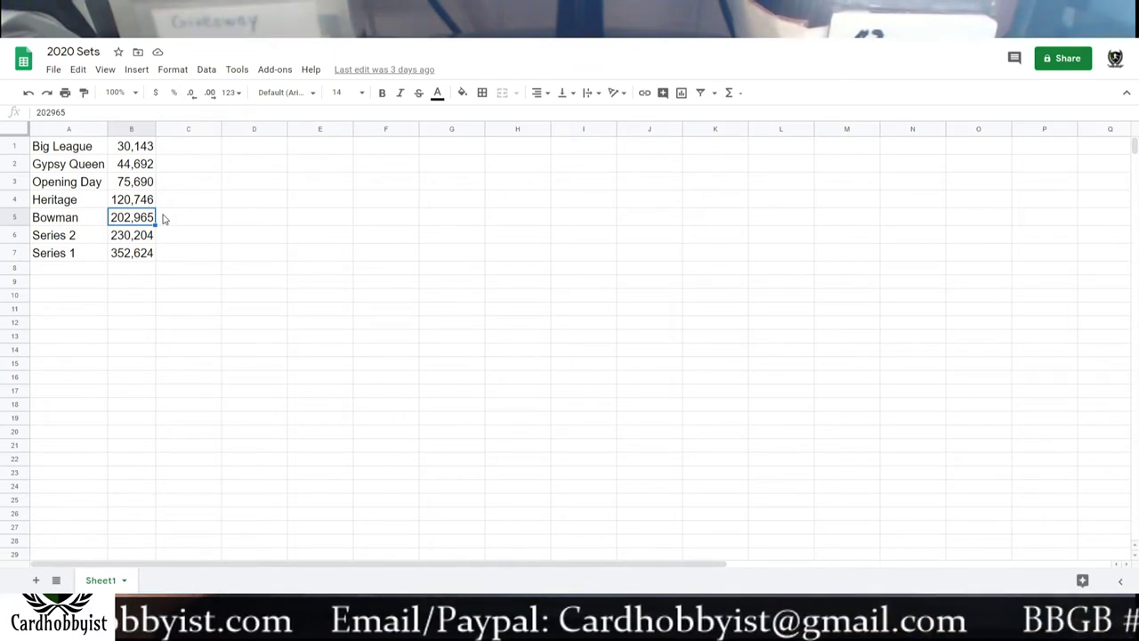
- Compare the Series 1 set figure with those of Bowman and Series 2
{"action": "left_click", "coordinate": [122, 258]}
{"action": "left_click", "coordinate": [171, 254]}
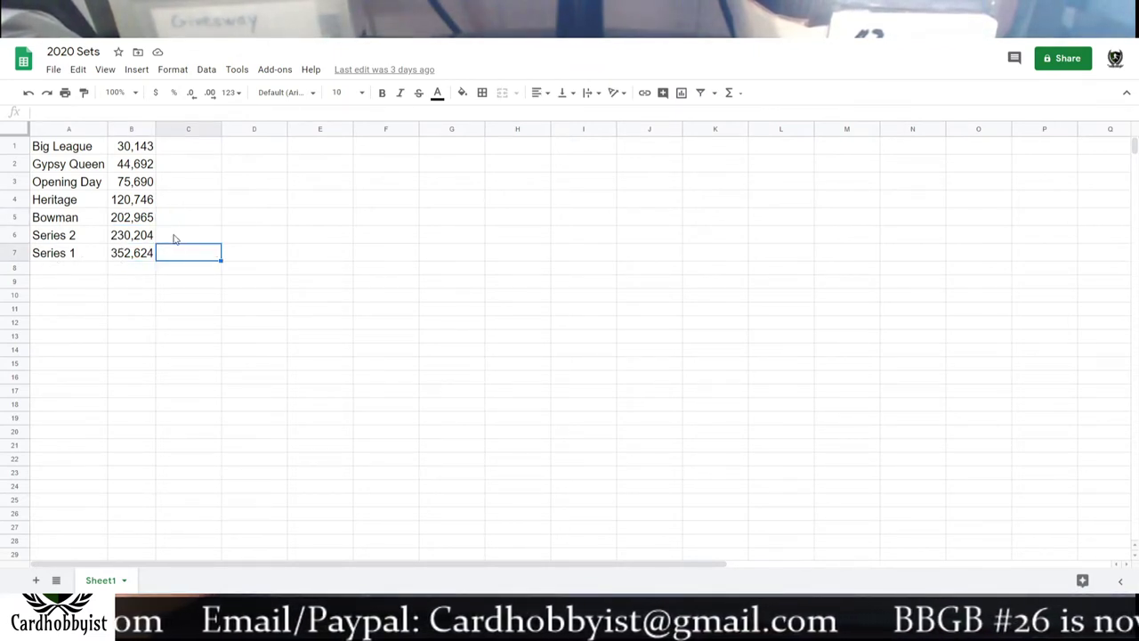
{"action": "left_click", "coordinate": [177, 225]}
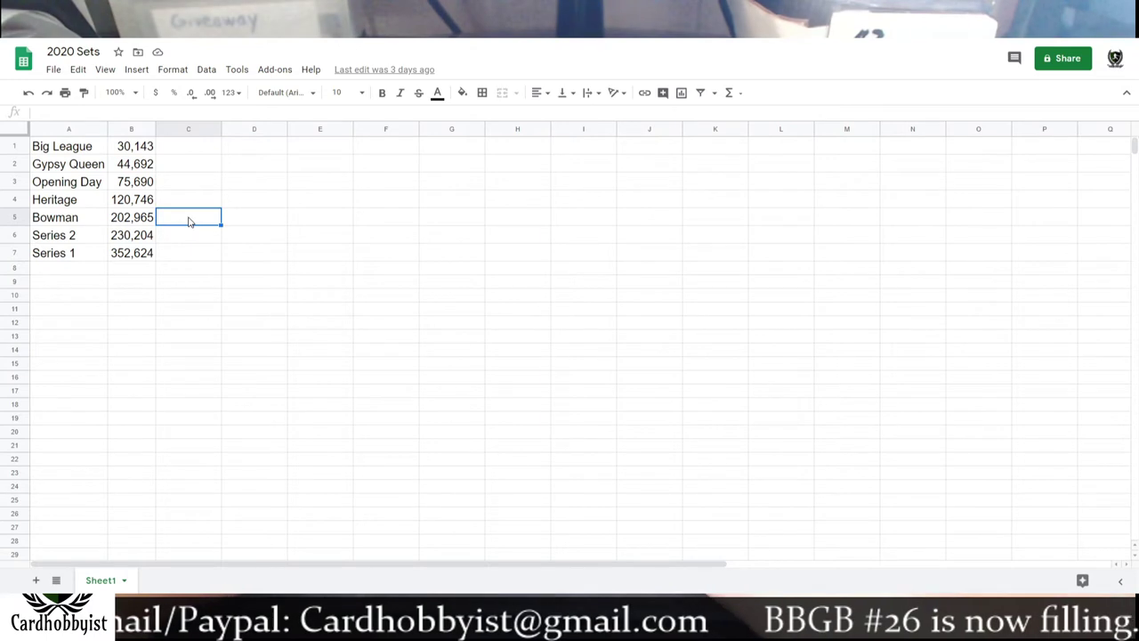
{"action": "left_click", "coordinate": [145, 258]}
{"action": "left_click", "coordinate": [143, 240]}
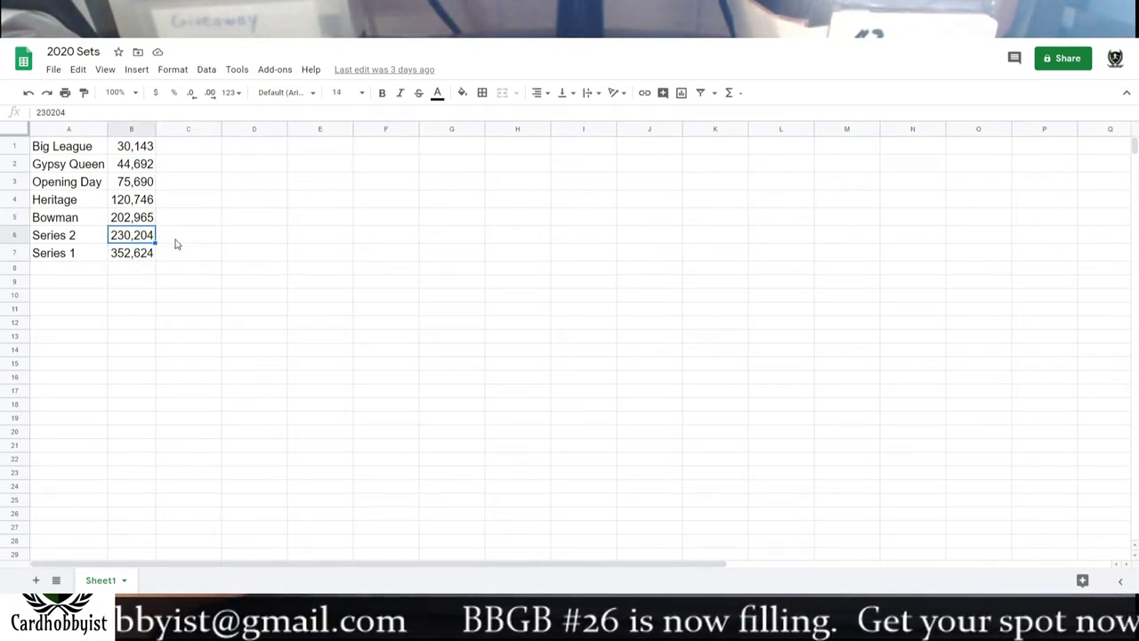
{"action": "left_click", "coordinate": [153, 255]}
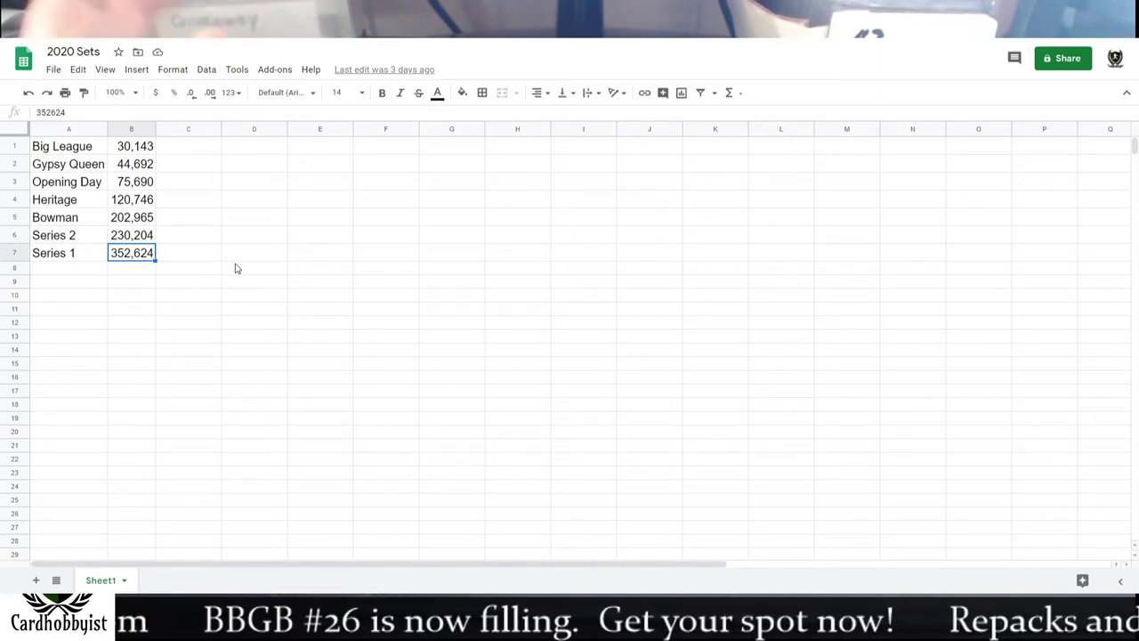
- Go back over the Series 2 row and its set figure, ending on the Series 1 figure
{"action": "left_click", "coordinate": [174, 239]}
{"action": "left_click", "coordinate": [188, 251]}
{"action": "left_click", "coordinate": [183, 240]}
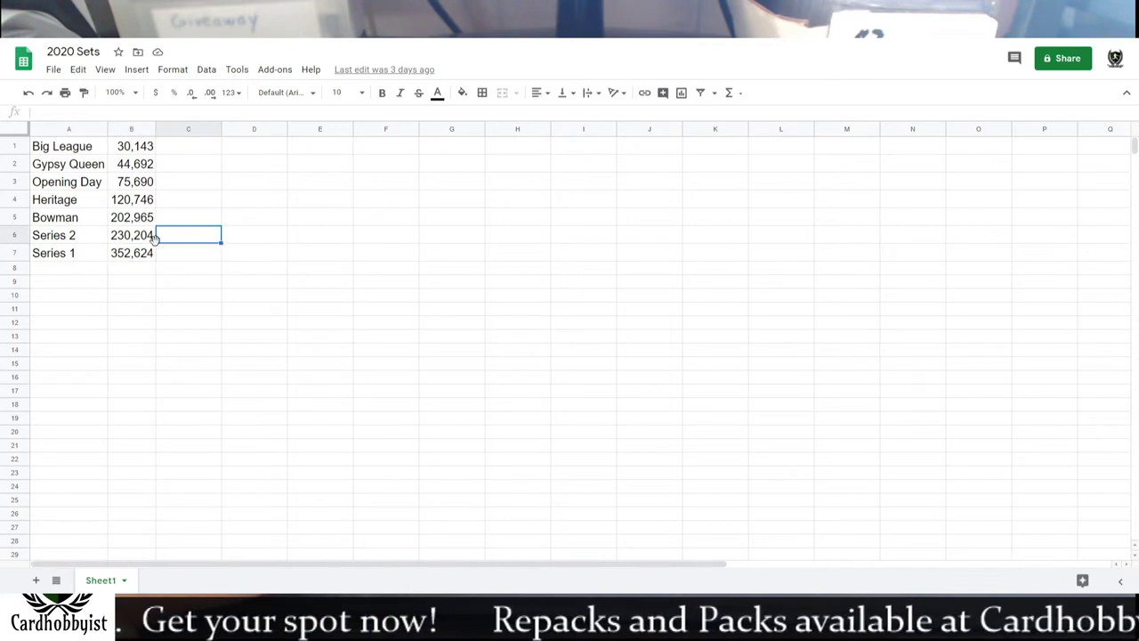
{"action": "key", "text": "Left"}
{"action": "left_click", "coordinate": [151, 258]}
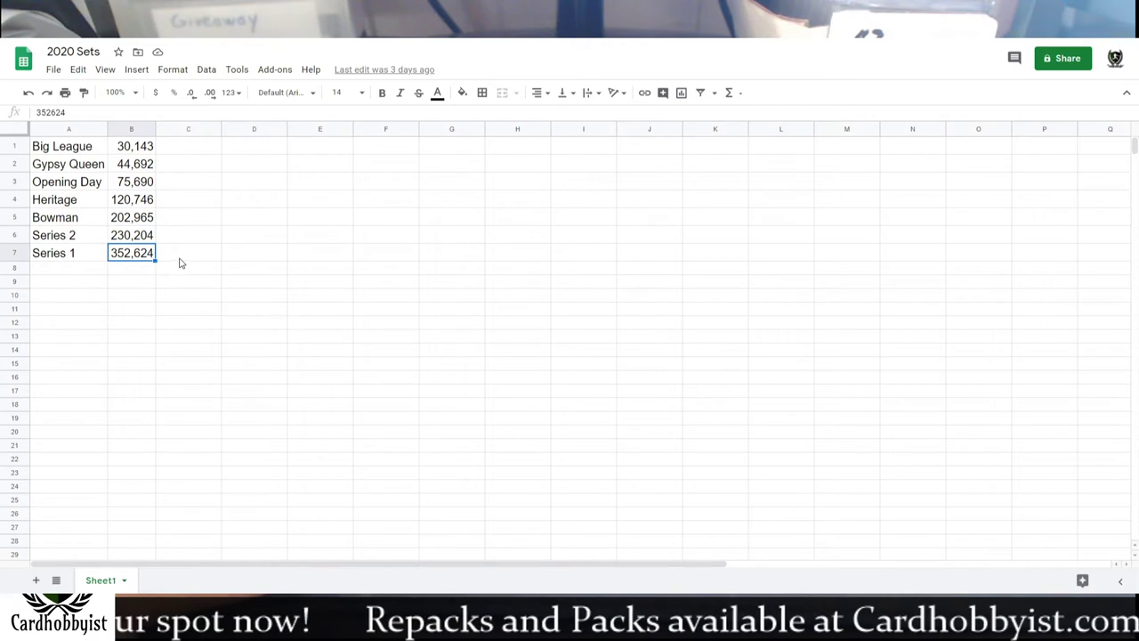